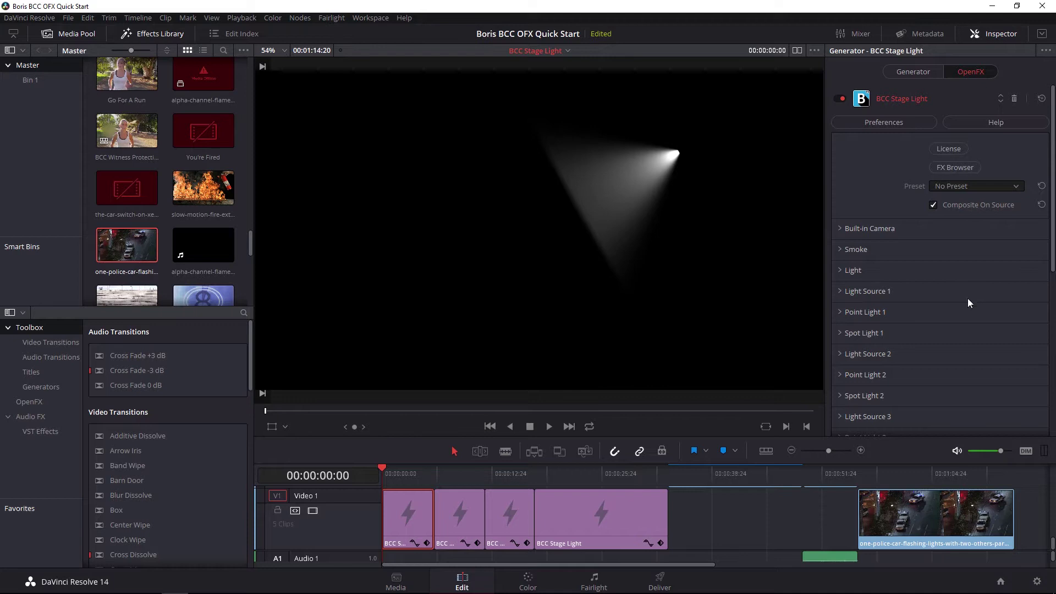
# Search the OpenFX effects for "stage" and select the BCC Stage Light generator.
pyautogui.moveTo(1053, 267)
pyautogui.mouseDown()
pyautogui.moveTo(1045, 320)
pyautogui.moveTo(1054, 264)
pyautogui.mouseUp()
pyautogui.moveTo(404, 544)
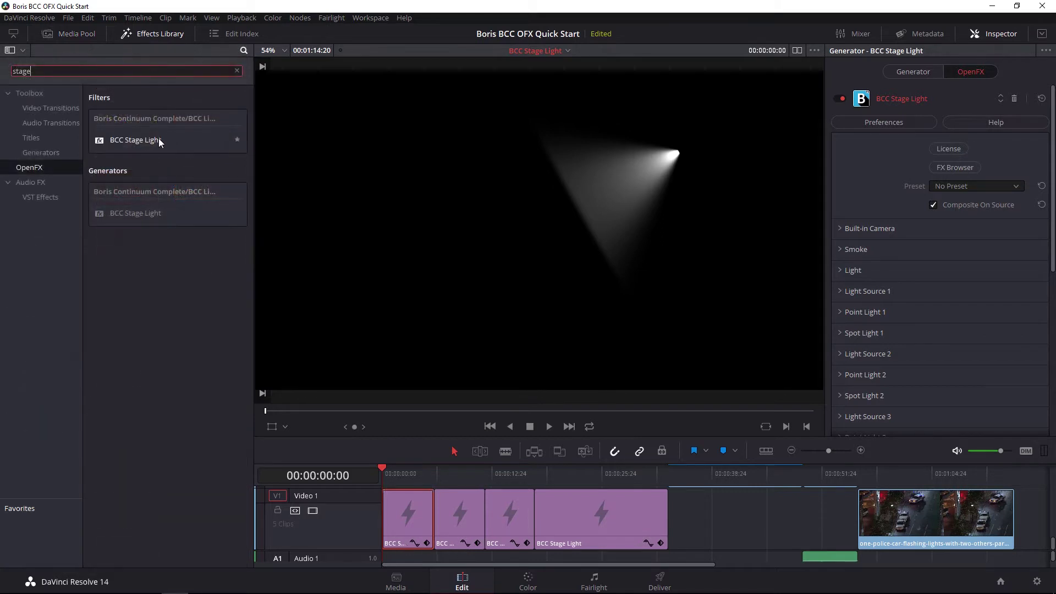
pyautogui.click(185, 142)
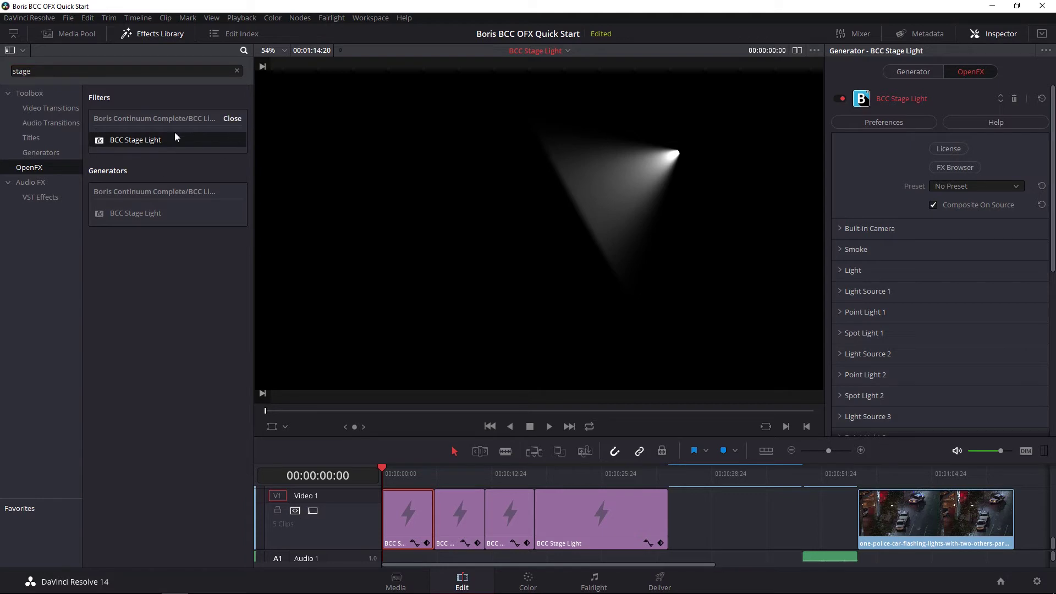
pyautogui.click(238, 210)
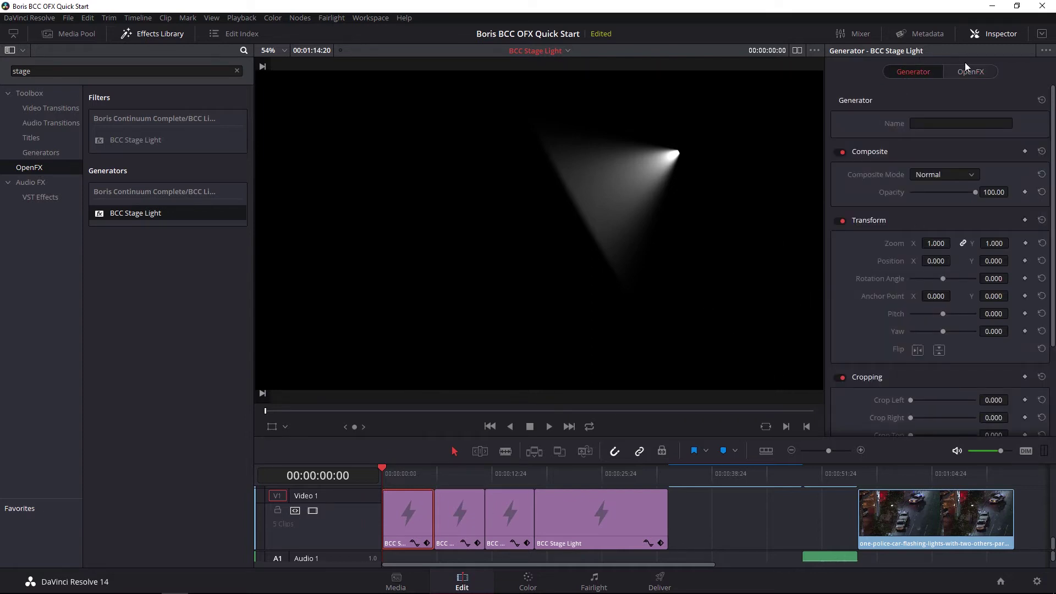
# Show the BCC Stage Light generator's OpenFX settings and open its presets in the FX Browser.
pyautogui.click(966, 68)
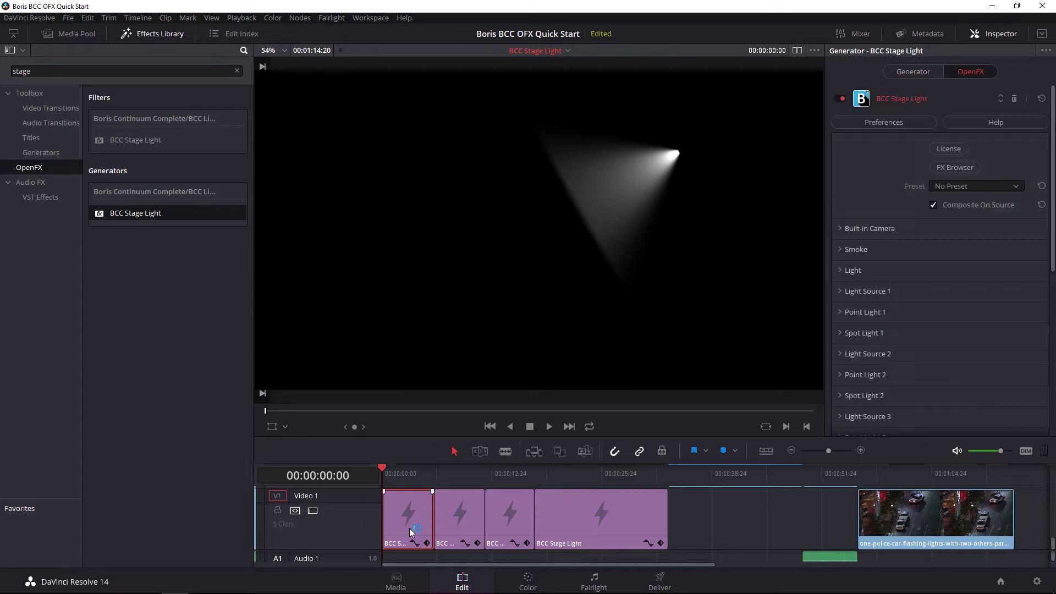
pyautogui.click(982, 186)
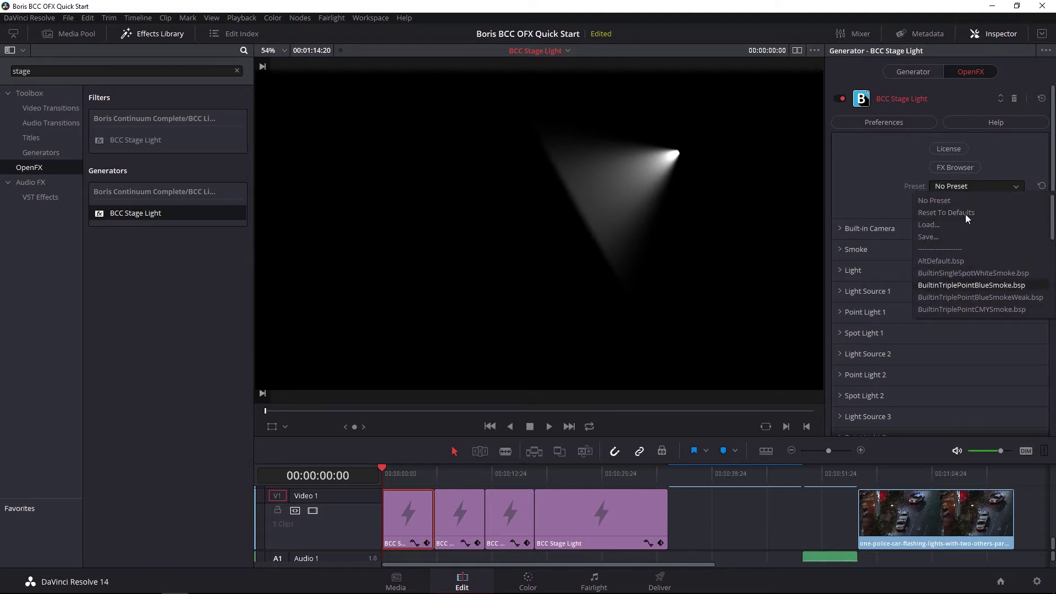
pyautogui.click(927, 170)
pyautogui.click(961, 167)
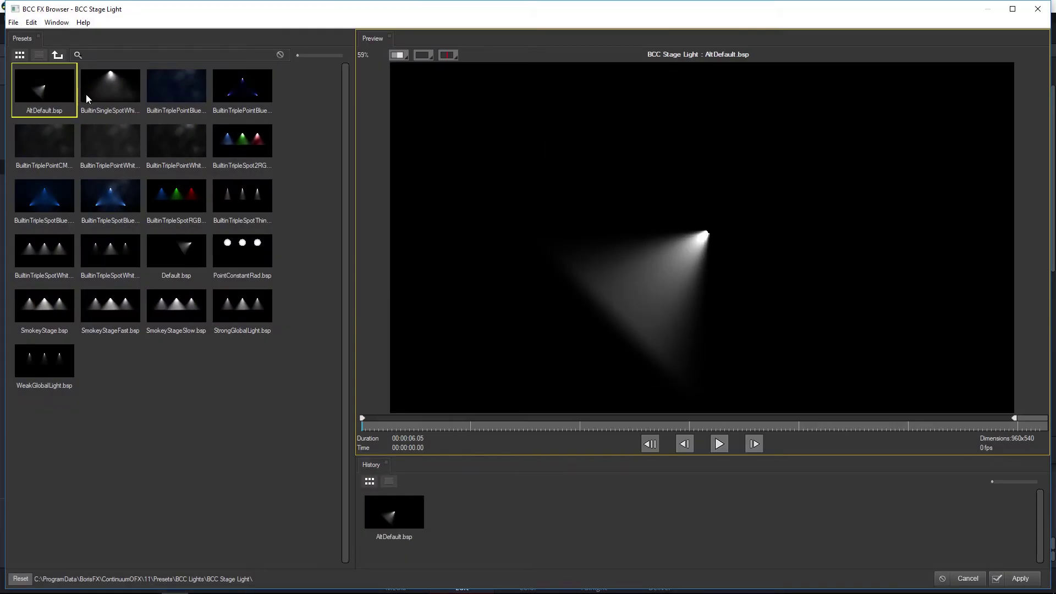
# Preview the first single-spot and triple-point blue presets, and play back BuiltinTriplePointBlueSmoke.bsp.
pyautogui.click(107, 86)
pyautogui.click(180, 90)
pyautogui.click(241, 93)
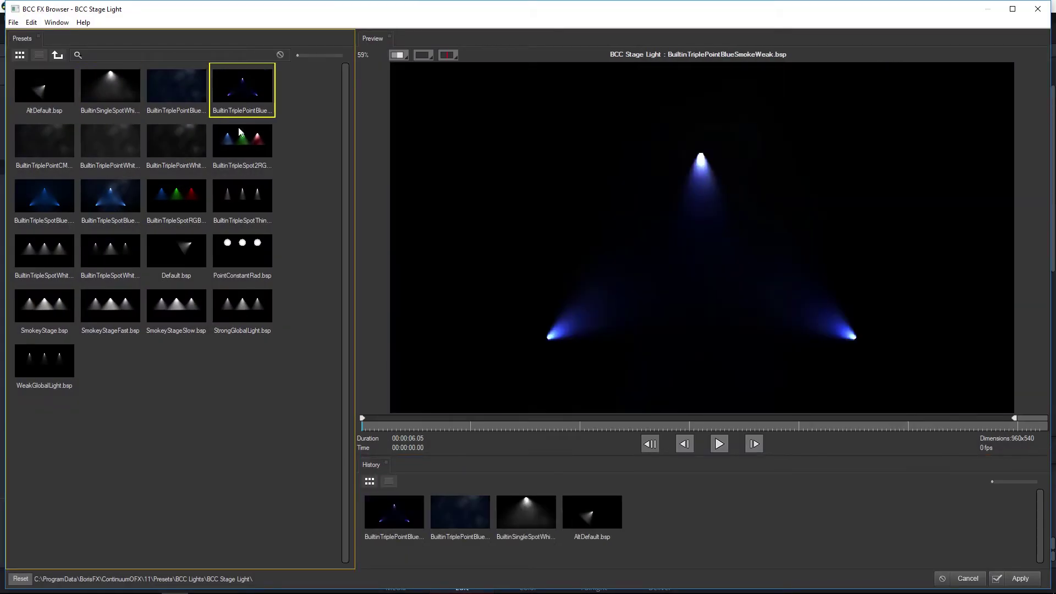
pyautogui.click(190, 102)
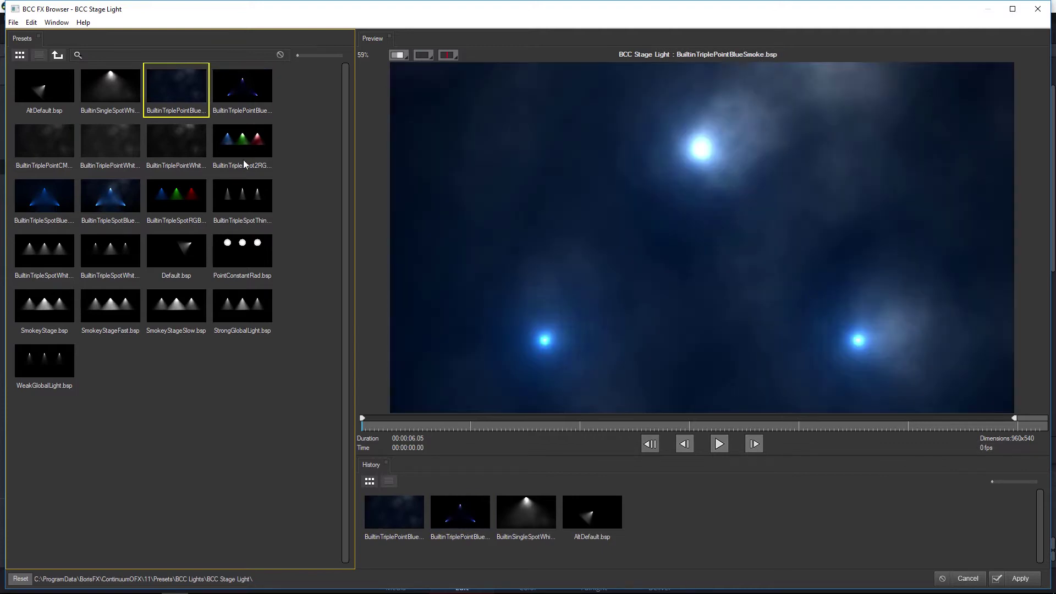
pyautogui.click(720, 444)
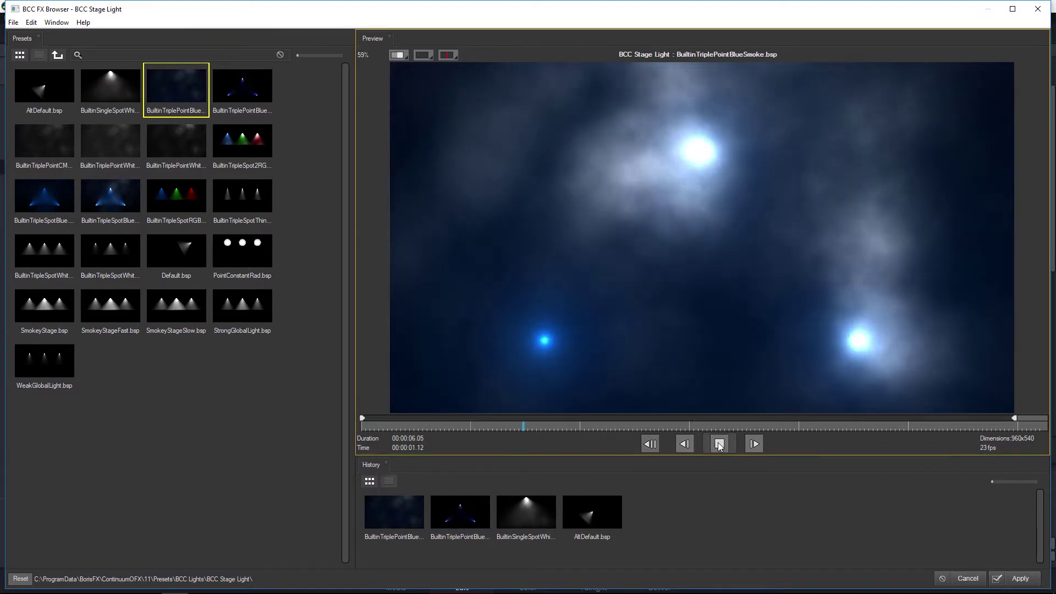
# Preview the remaining triple-point smoke presets and several triple-spot presets during playback, ending on BuiltinTripleSpotBlueSmoke.bsp.
pyautogui.click(237, 140)
pyautogui.click(181, 139)
pyautogui.click(102, 157)
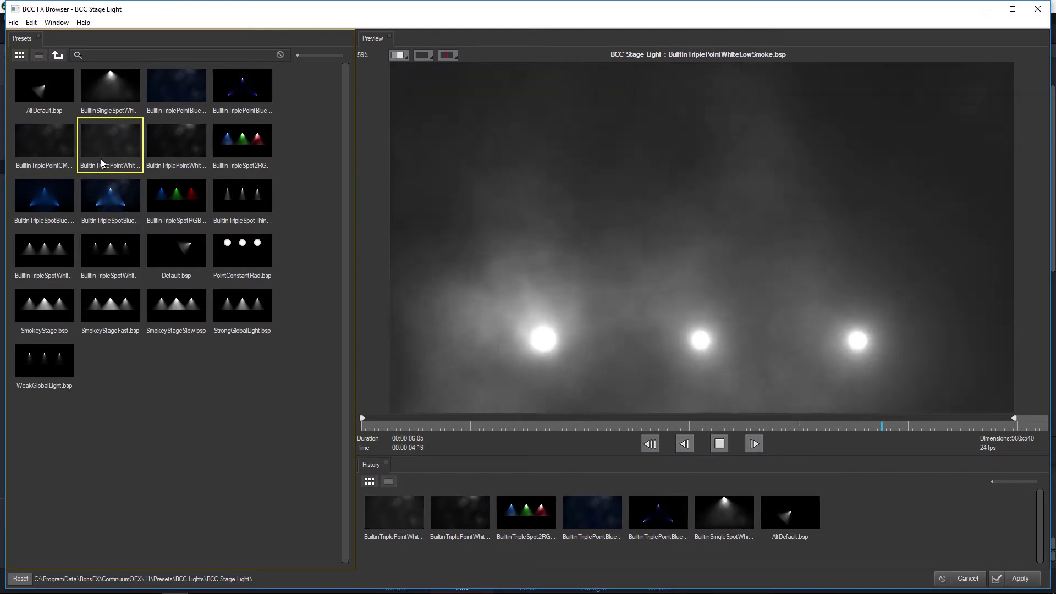
pyautogui.click(63, 143)
pyautogui.click(48, 190)
pyautogui.click(103, 195)
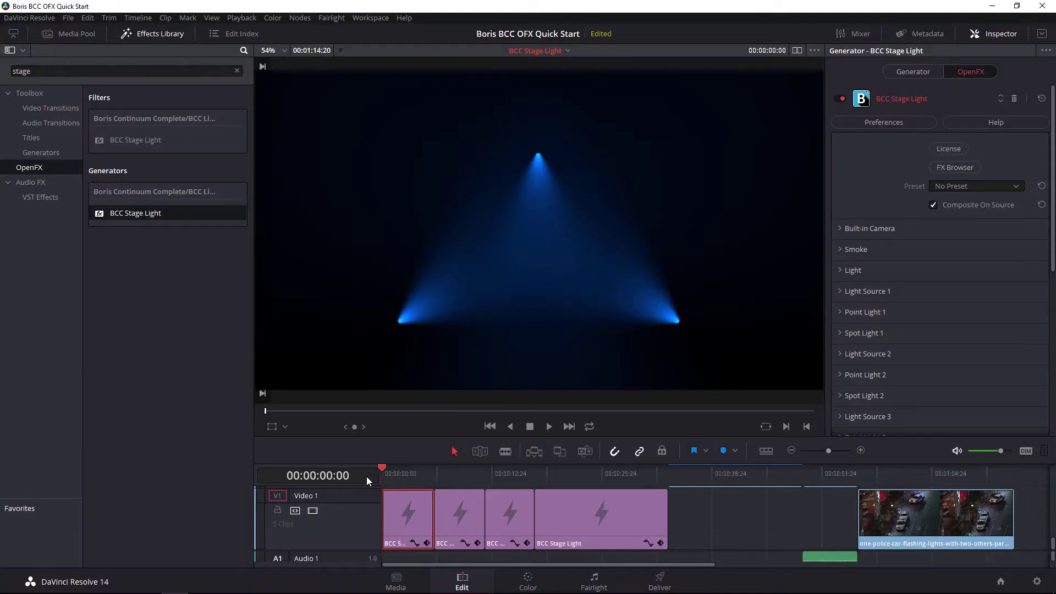
# Select the second BCC Stage Light clip at 00:00:06:06 and set its light Master Intensity to 217.
pyautogui.moveTo(366, 476); pyautogui.dragTo(432, 476)
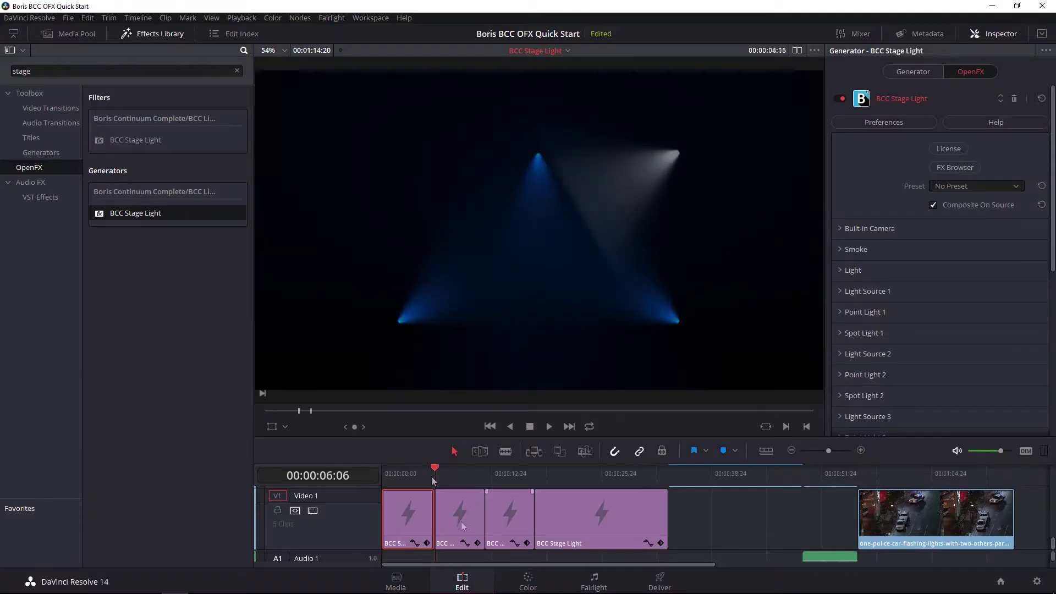
pyautogui.click(447, 522)
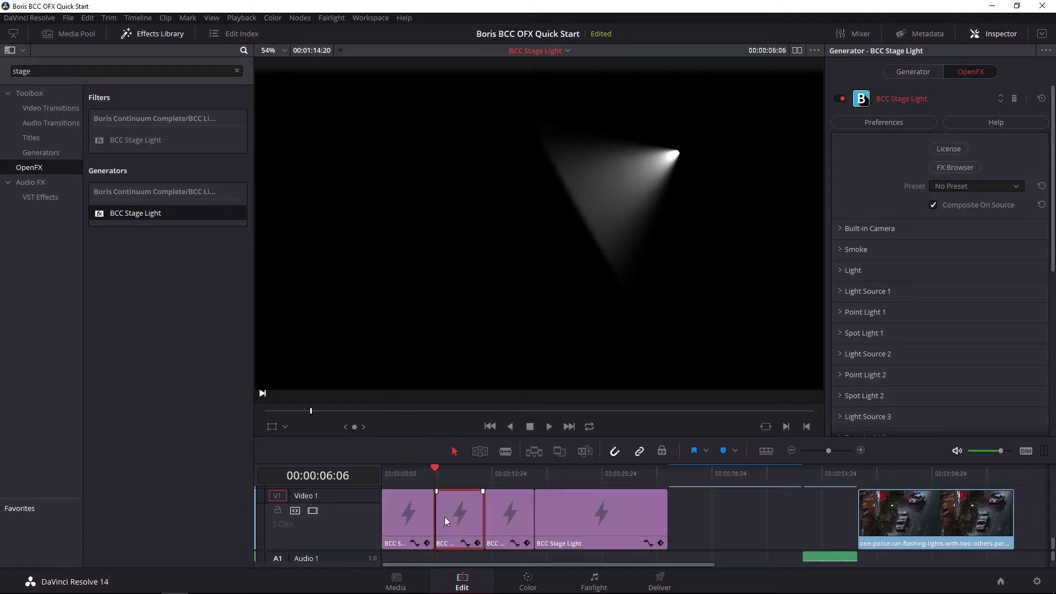
pyautogui.click(847, 270)
pyautogui.scroll(-2, 1043, 237)
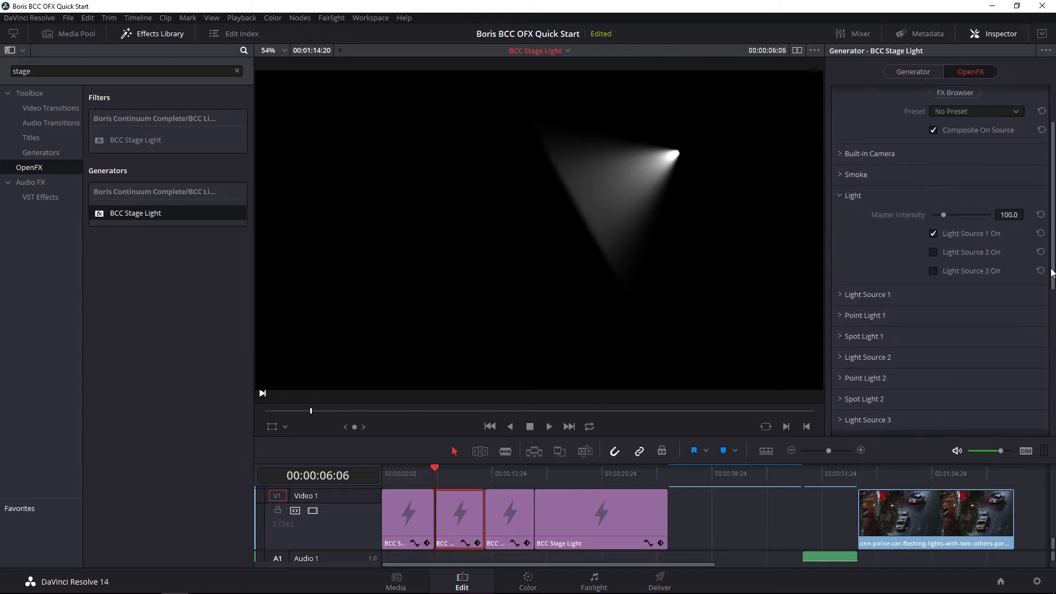
pyautogui.moveTo(952, 211)
pyautogui.mouseDown()
pyautogui.moveTo(969, 209)
pyautogui.moveTo(940, 212)
pyautogui.moveTo(959, 212)
pyautogui.mouseUp()
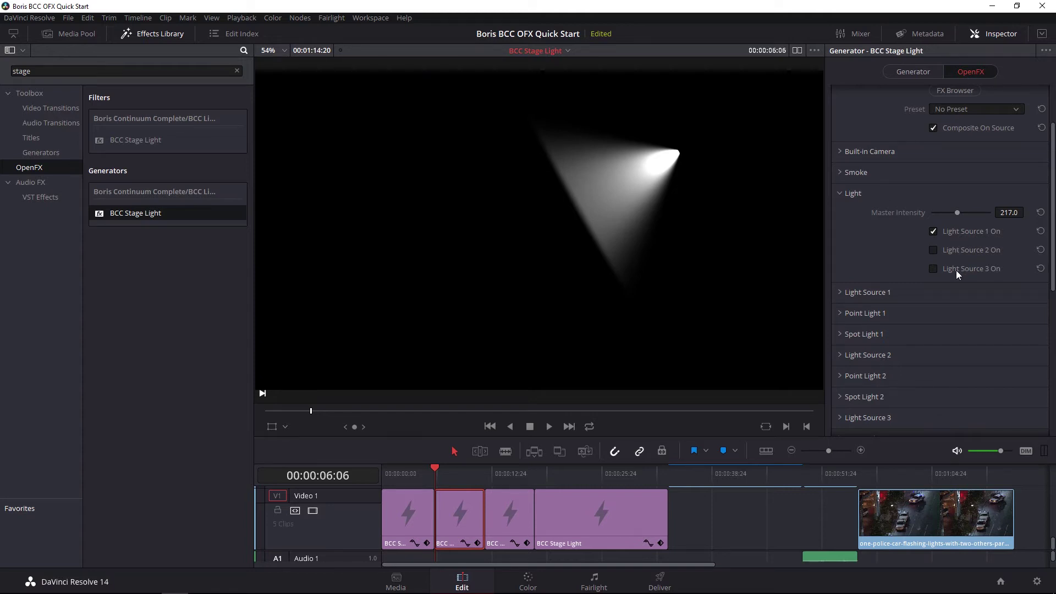
# Set Light Source 1's type to Point.
pyautogui.click(871, 298)
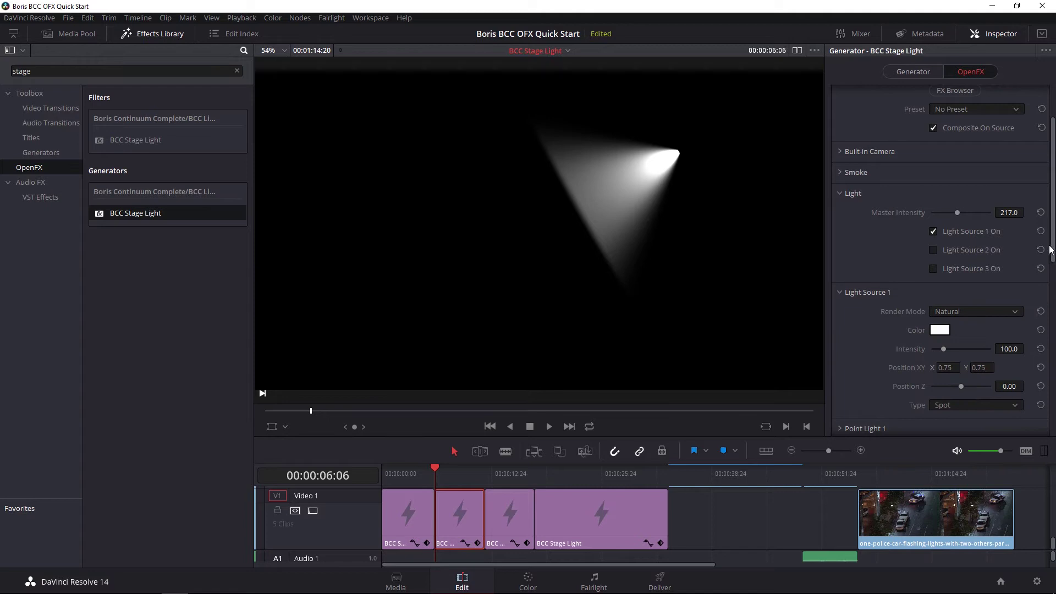
pyautogui.scroll(-3, 923, 284)
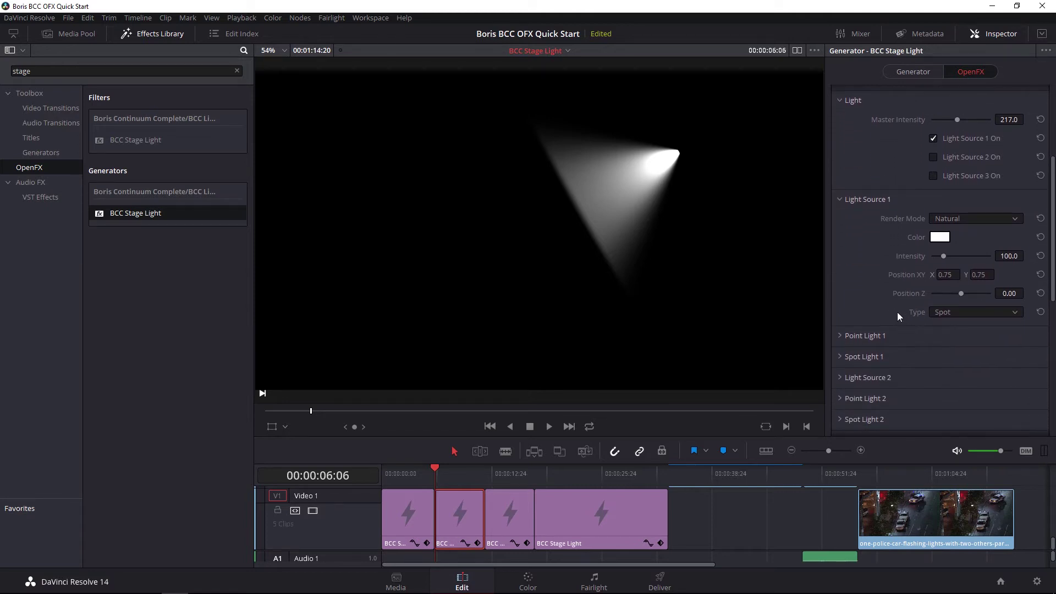
pyautogui.click(983, 312)
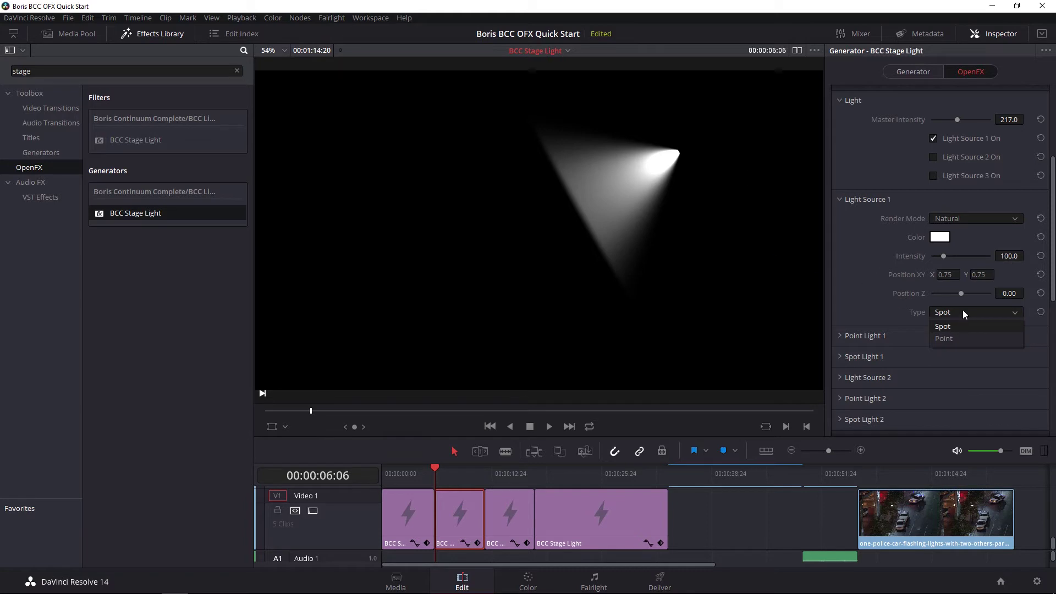
pyautogui.click(688, 190)
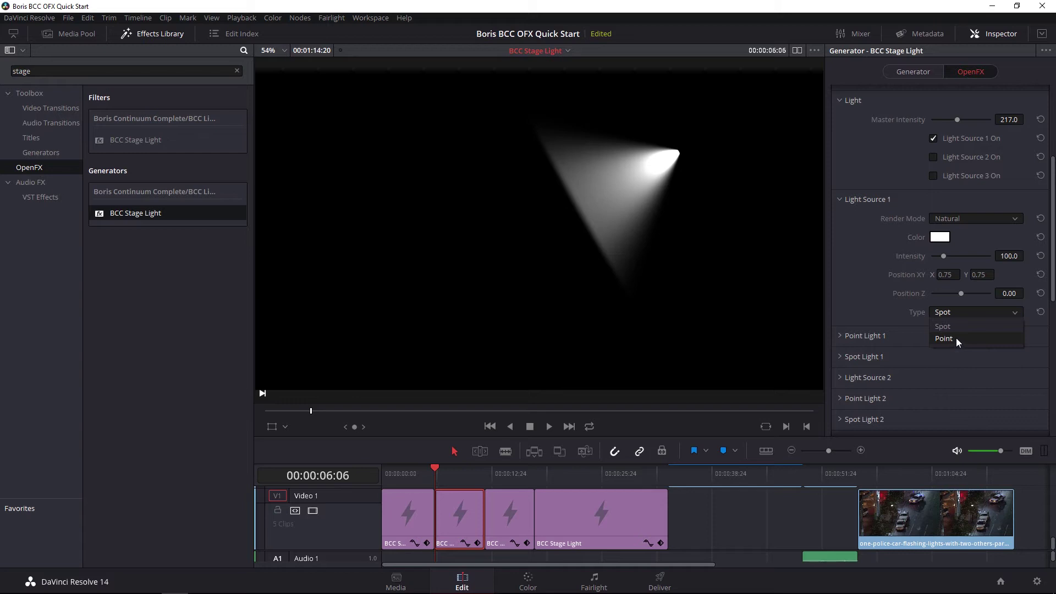
pyautogui.click(956, 339)
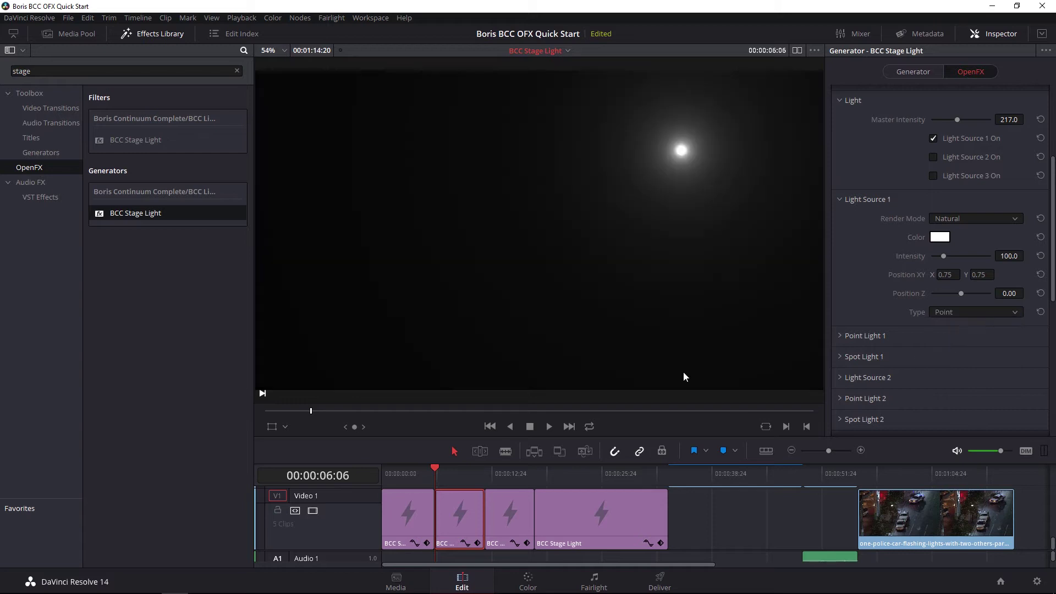
# Show the OpenFX overlay in the viewer and move Light Source 1 to about X 0.344, Y 0.563.
pyautogui.click(283, 428)
pyautogui.click(306, 489)
pyautogui.moveTo(365, 236); pyautogui.dragTo(440, 216)
# Try the Weak, Linear and Natural render modes on Light Source 1, ending with Strong.
pyautogui.click(969, 215)
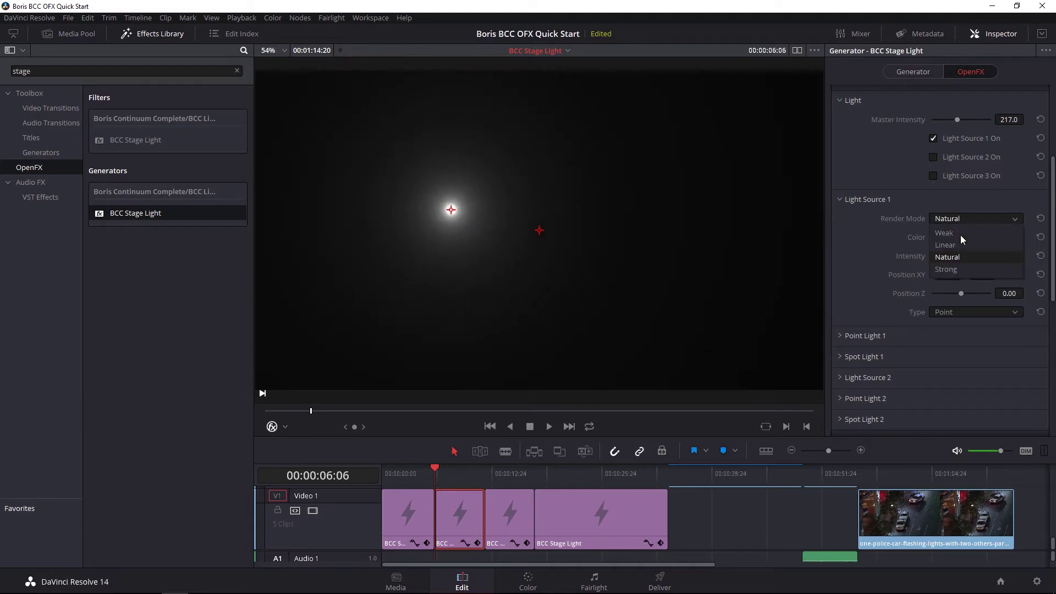
pyautogui.click(955, 233)
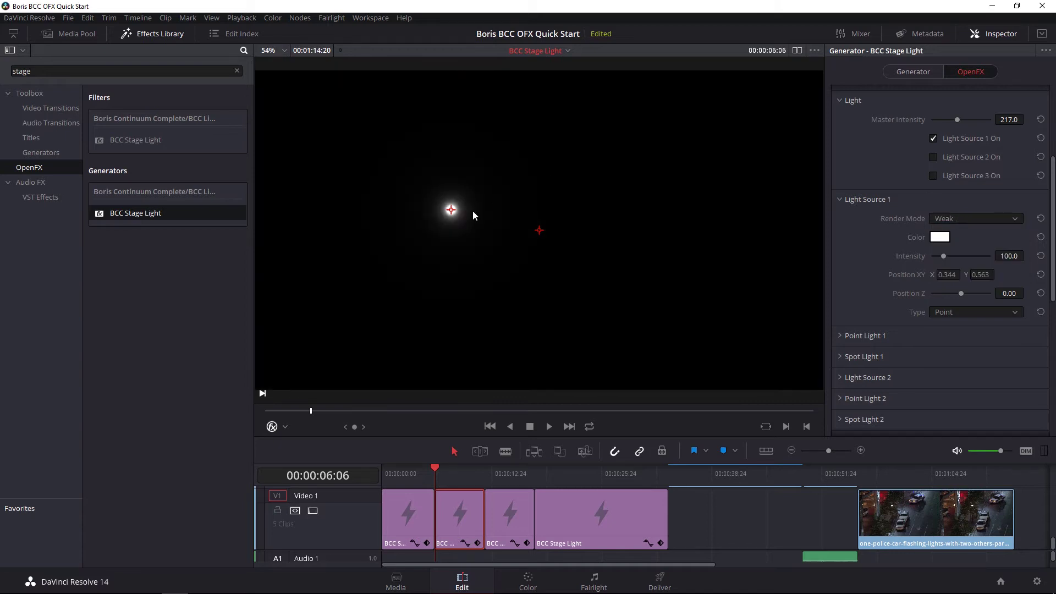
pyautogui.click(960, 219)
pyautogui.click(964, 245)
pyautogui.click(971, 221)
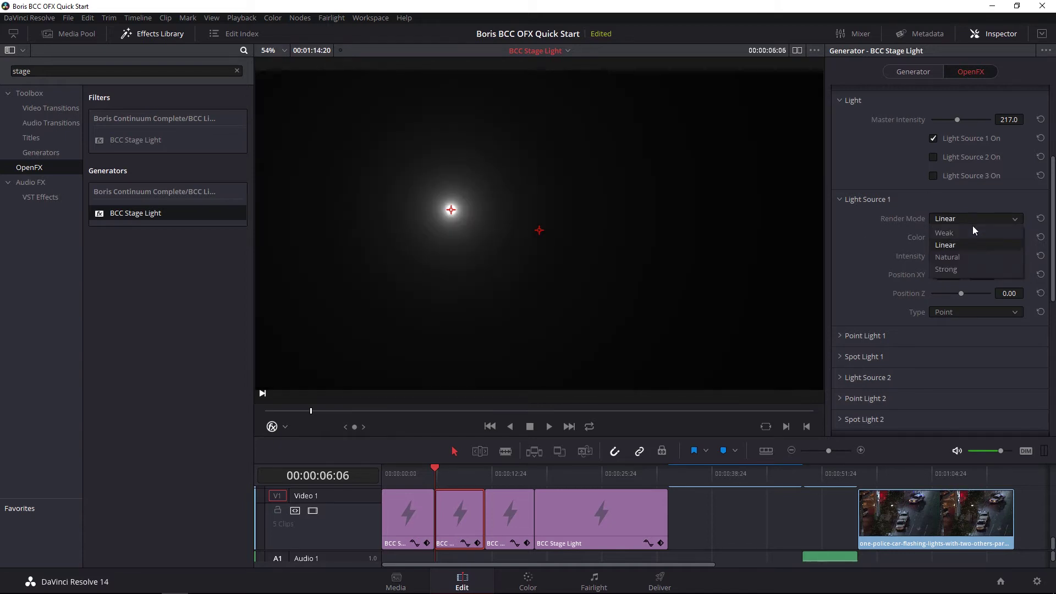
pyautogui.click(972, 256)
pyautogui.click(976, 223)
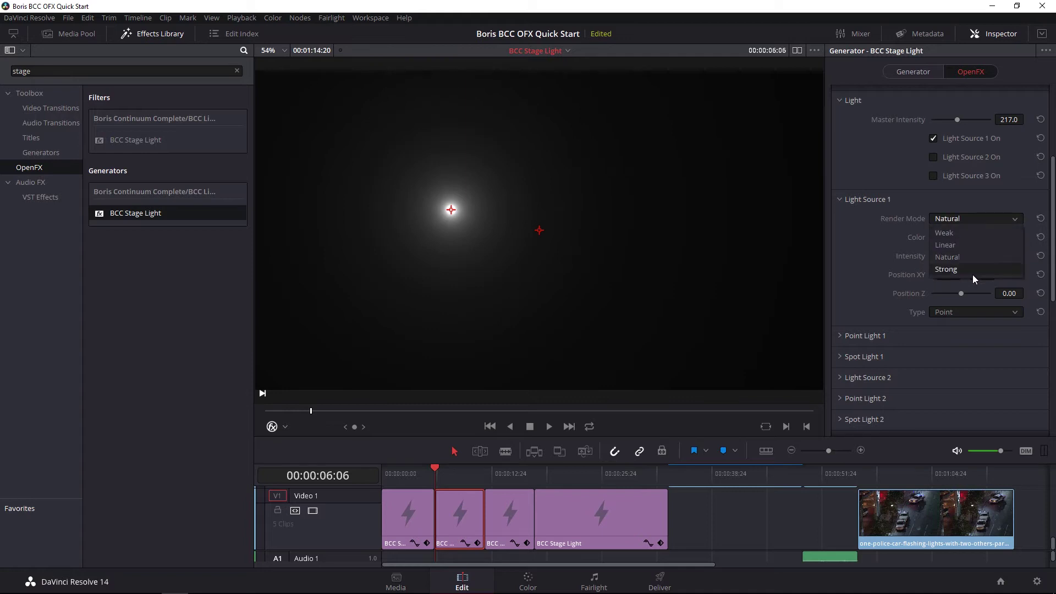
pyautogui.click(972, 269)
# Try green and cyan colors for Light Source 1 and apply the blue #00aaff.
pyautogui.click(938, 237)
pyautogui.moveTo(503, 172); pyautogui.dragTo(671, 165)
pyautogui.click(647, 211)
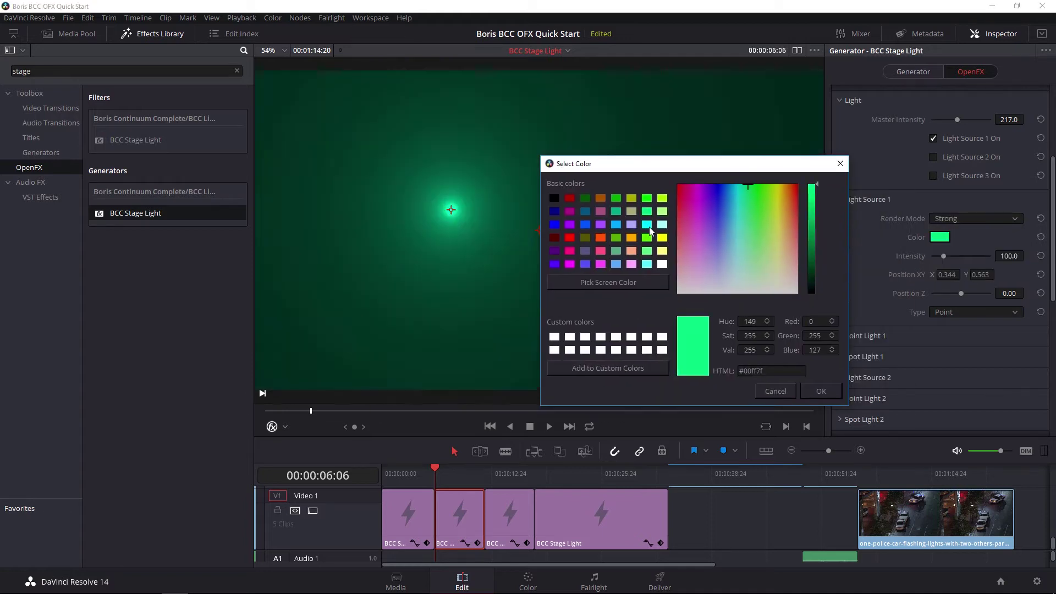
pyautogui.click(648, 225)
pyautogui.click(617, 225)
pyautogui.click(821, 391)
# Set Light Source 1 to Linear render mode with intensity 264.2, positioned at about X 0.583, Y 0.718.
pyautogui.click(976, 218)
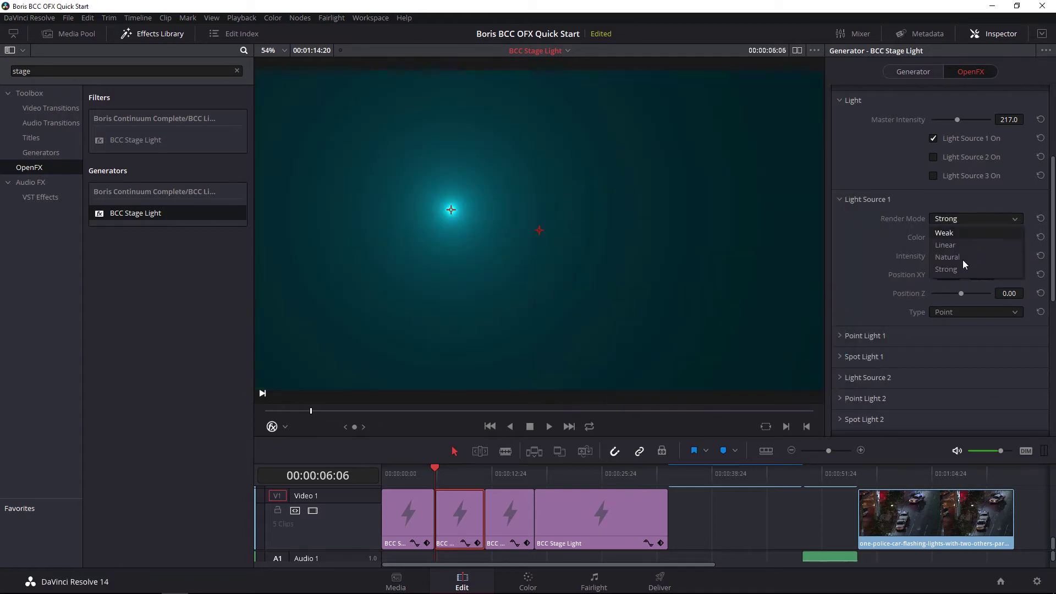
pyautogui.click(969, 248)
pyautogui.moveTo(464, 211); pyautogui.dragTo(587, 160)
pyautogui.moveTo(944, 256); pyautogui.dragTo(962, 256)
# Set Point Light 1's style to Constant Radius and move the light source to about X 0.248, Y 0.536.
pyautogui.click(847, 336)
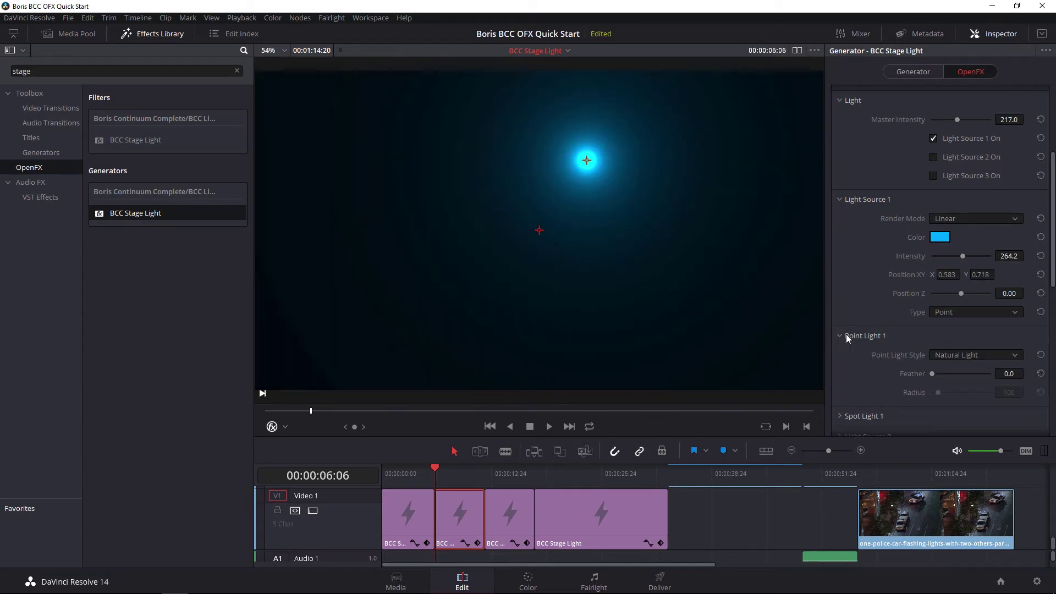
pyautogui.click(972, 358)
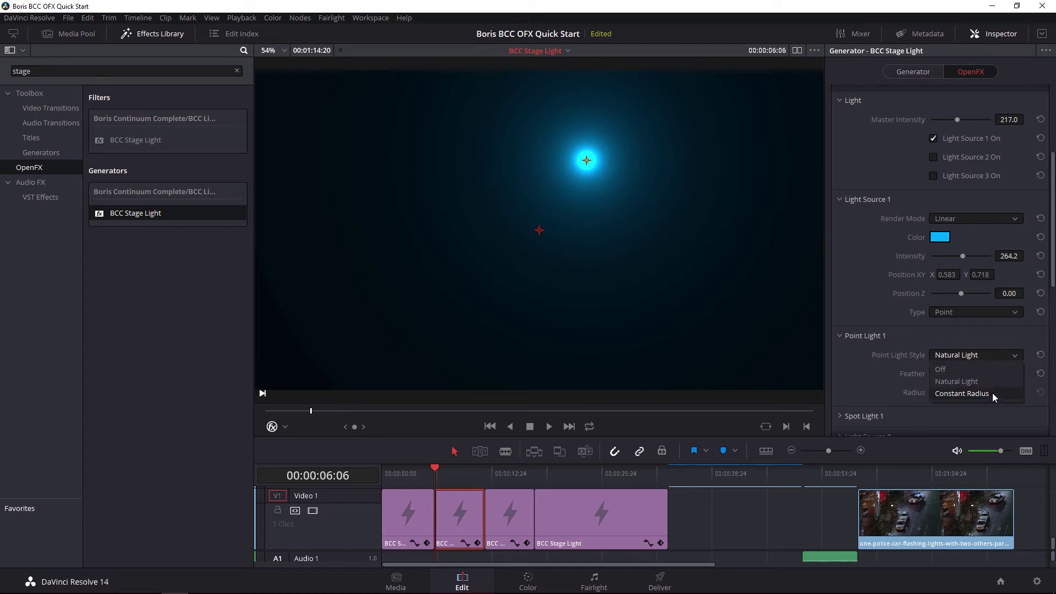
pyautogui.click(991, 393)
pyautogui.moveTo(589, 159); pyautogui.dragTo(396, 218)
# Set Light Source 1's color to white (#ffffff).
pyautogui.click(940, 238)
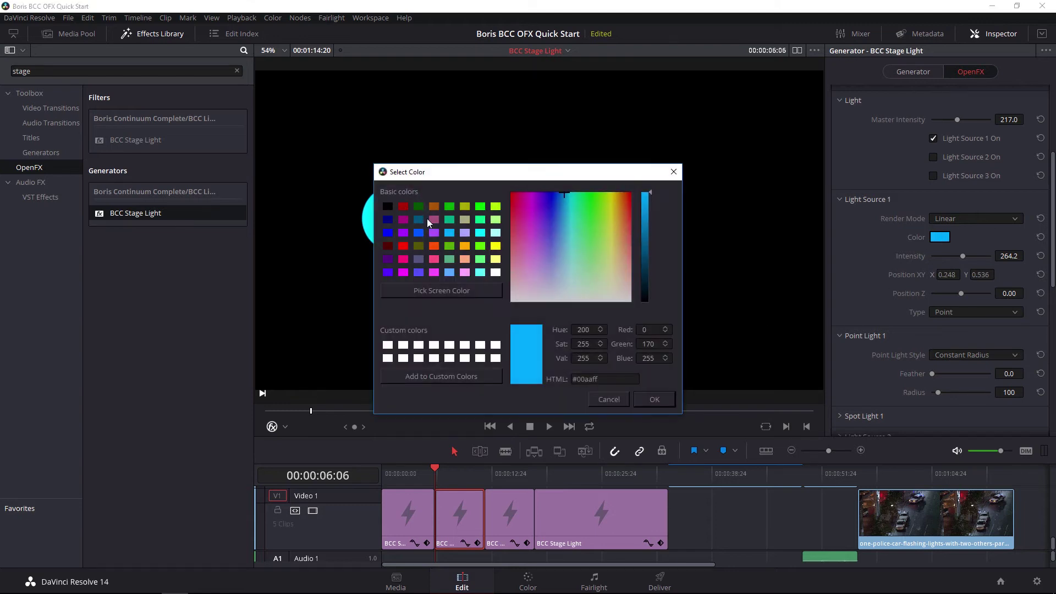
pyautogui.click(495, 272)
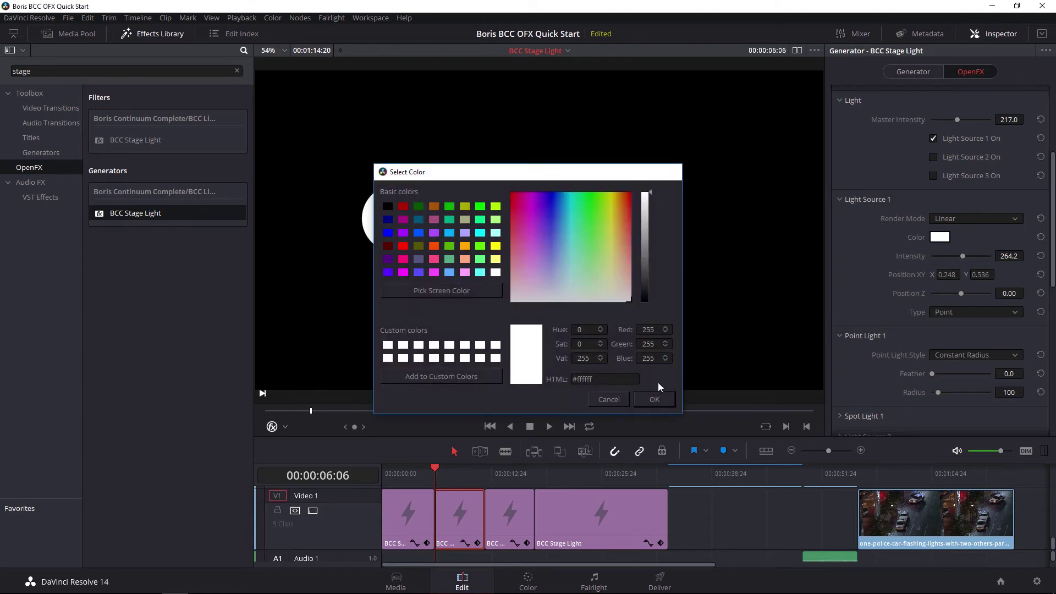
pyautogui.click(655, 399)
# Switch Light Source 1 to a Spot with intensity 94.2, positioned at about X 0.100, Y 0.786.
pyautogui.moveTo(488, 291); pyautogui.dragTo(348, 291)
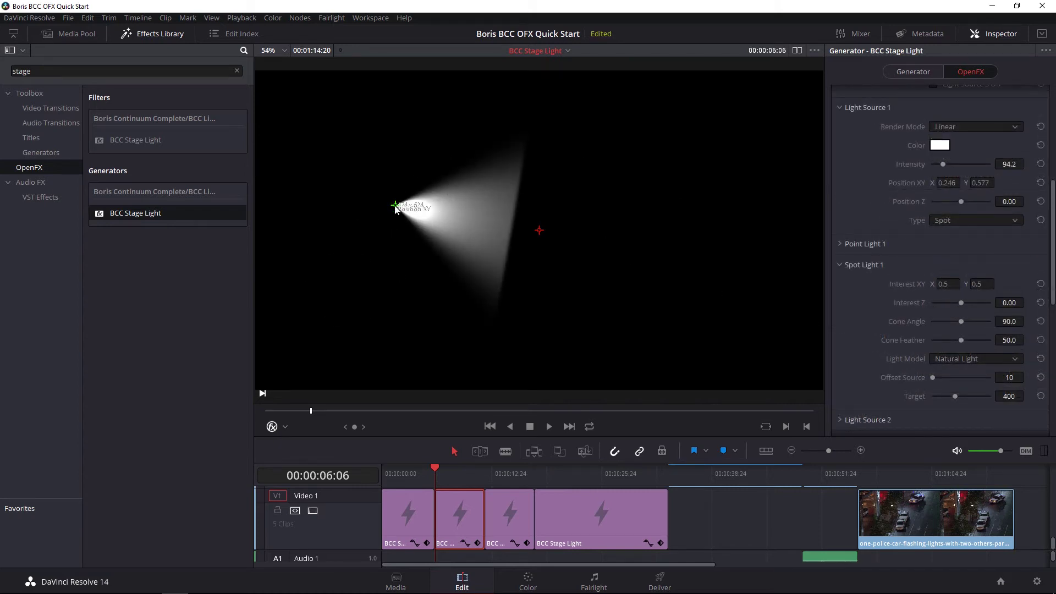
pyautogui.moveTo(402, 207); pyautogui.dragTo(311, 139)
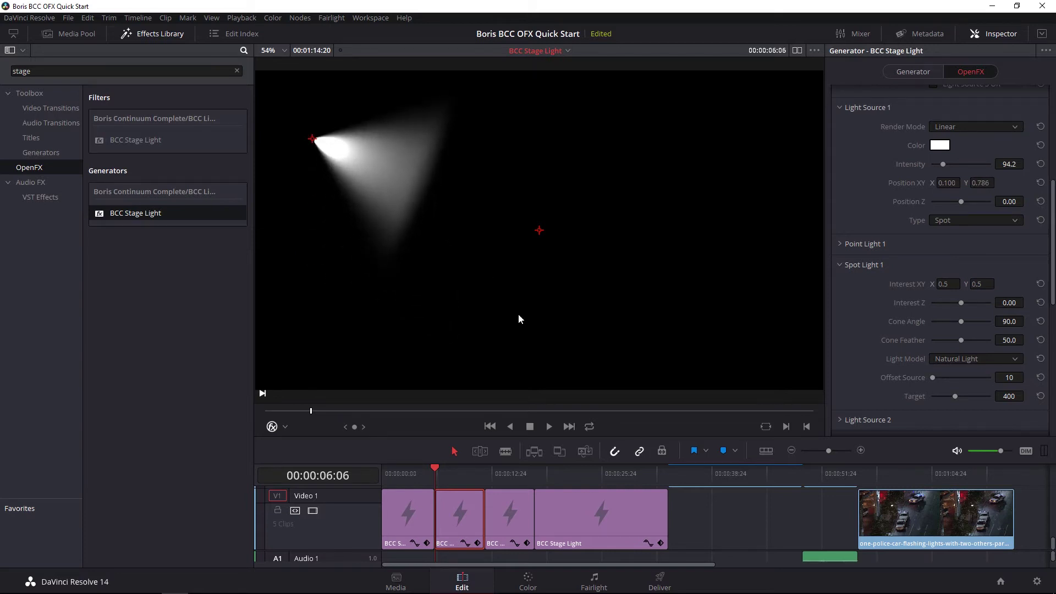
# Aim Spot Light 1 by placing its interest point at about X 0.564, Y 0.147 and its source at about X 0.098, Y 0.716.
pyautogui.click(951, 285)
pyautogui.press('BackSpace')
pyautogui.write('6')
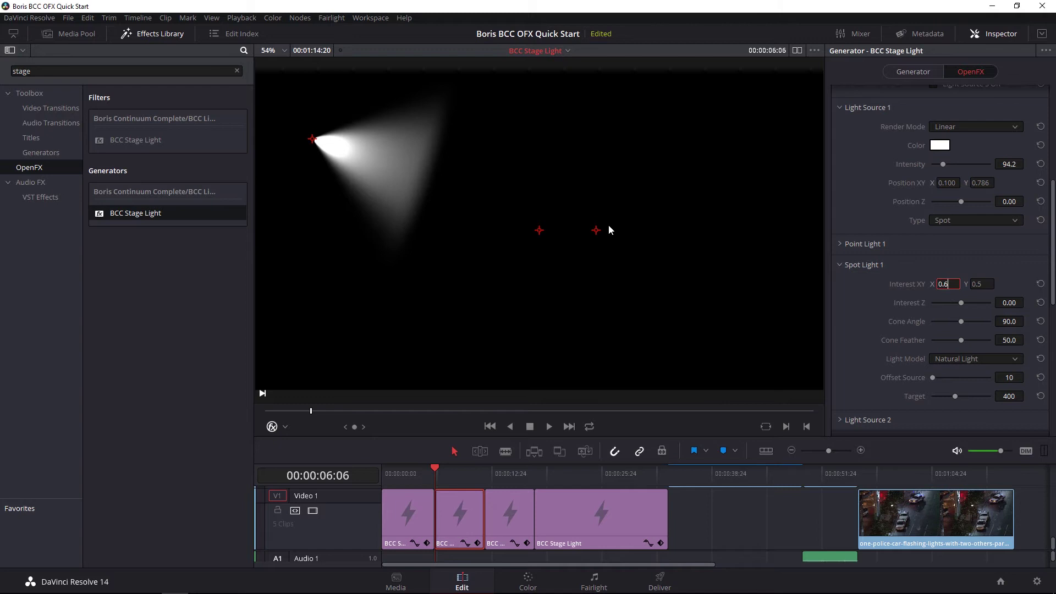
pyautogui.moveTo(600, 229); pyautogui.dragTo(653, 344)
pyautogui.moveTo(400, 351); pyautogui.dragTo(575, 343)
pyautogui.moveTo(289, 93); pyautogui.dragTo(311, 161)
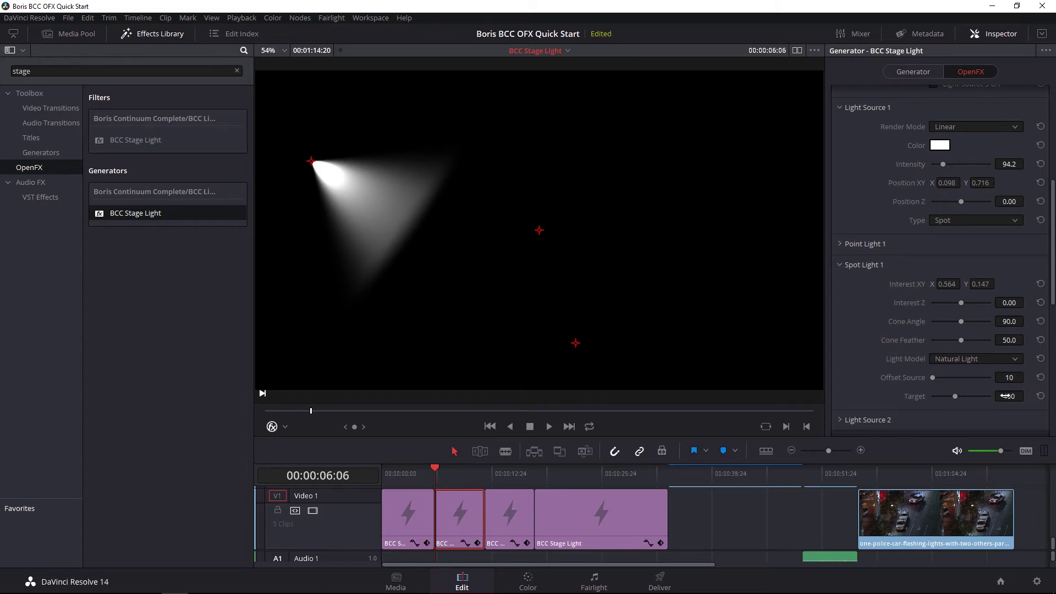
# Try a Target distance of 1000 for Spot Light 1 and shorten it to 208.
pyautogui.moveTo(958, 400); pyautogui.dragTo(986, 405)
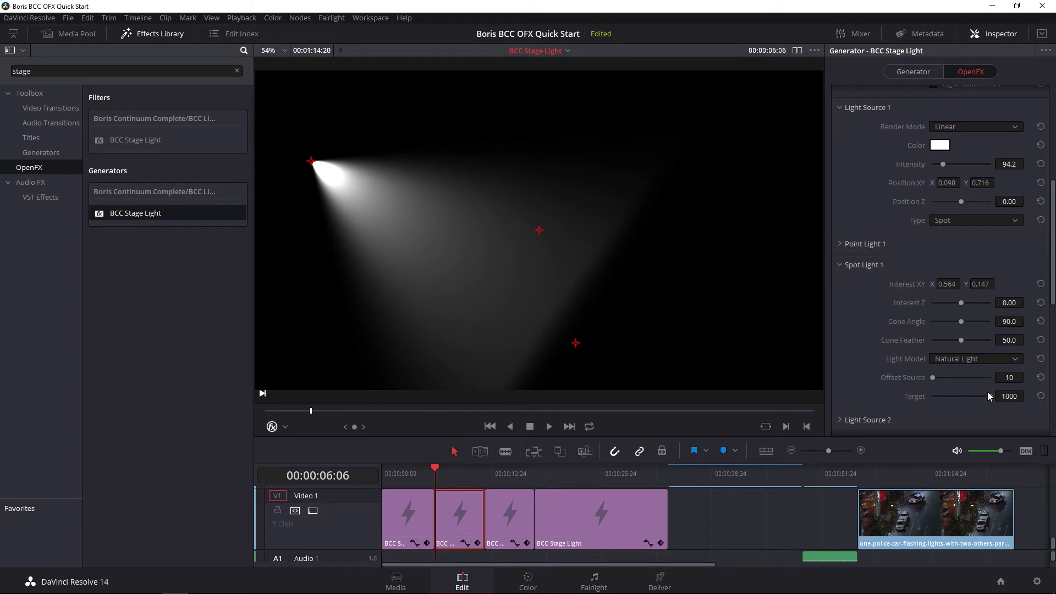
pyautogui.moveTo(989, 394); pyautogui.dragTo(944, 396)
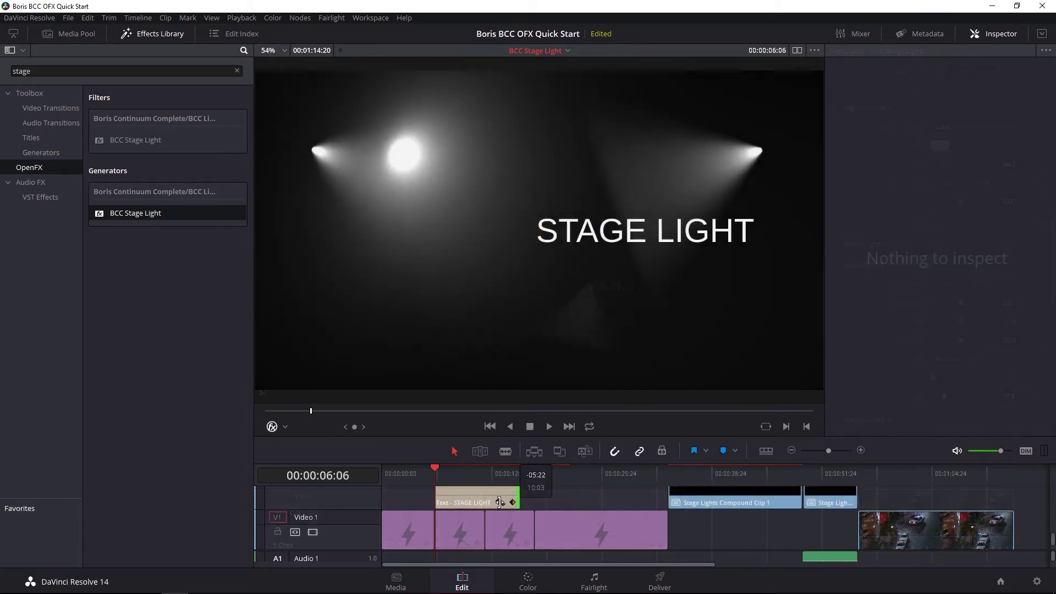
# At 00:00:08:09, aim Spot Light 1 at the STAGE LIGHT title's centre, about X 0.695, Y 0.494, and raise its source toward the frame's upper corner.
pyautogui.moveTo(516, 502); pyautogui.dragTo(452, 473)
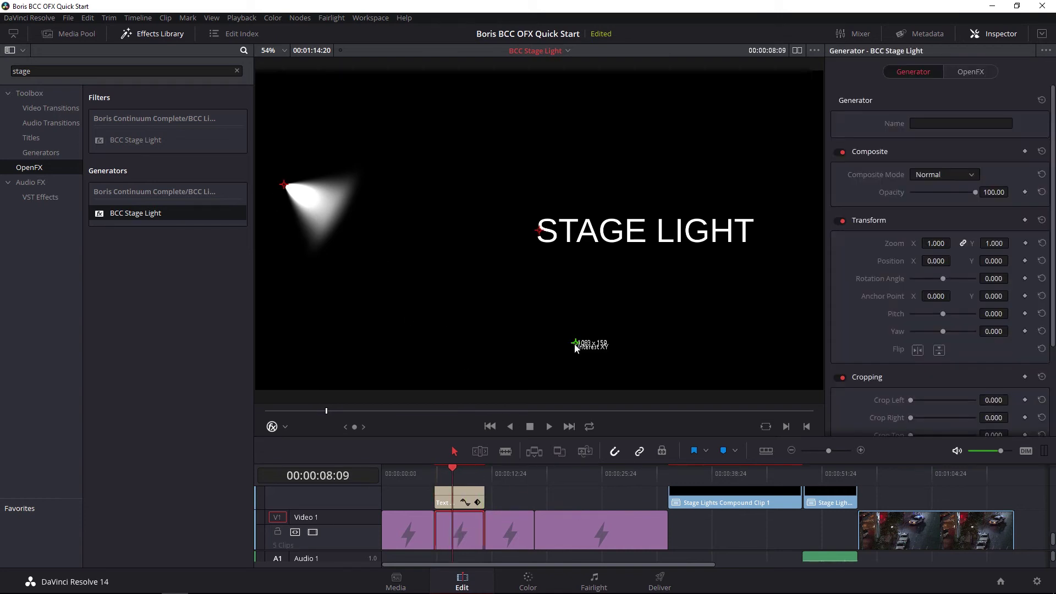
pyautogui.moveTo(576, 348); pyautogui.dragTo(651, 231)
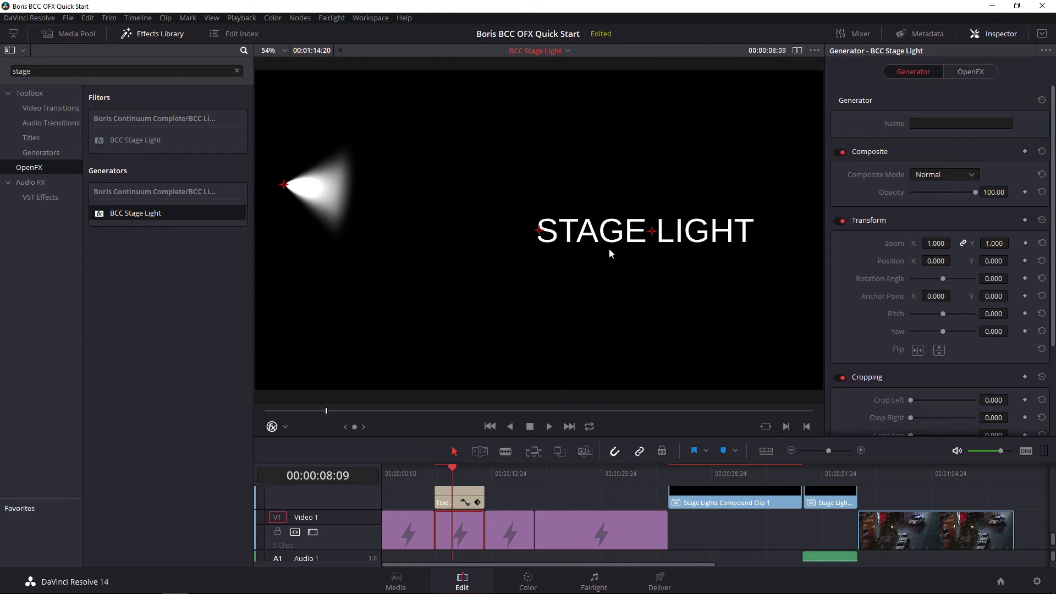
pyautogui.moveTo(283, 184); pyautogui.dragTo(293, 108)
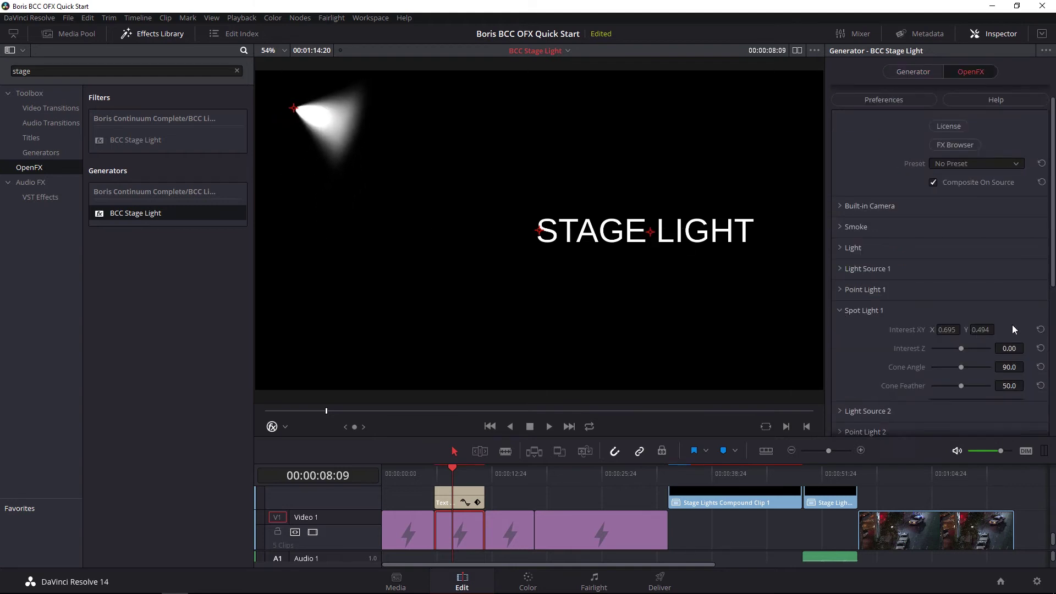
# Extend Spot Light 1's Target distance to 1000 and move its source level with the title, about X 0.158, Y 0.486.
pyautogui.scroll(-2, 1011, 308)
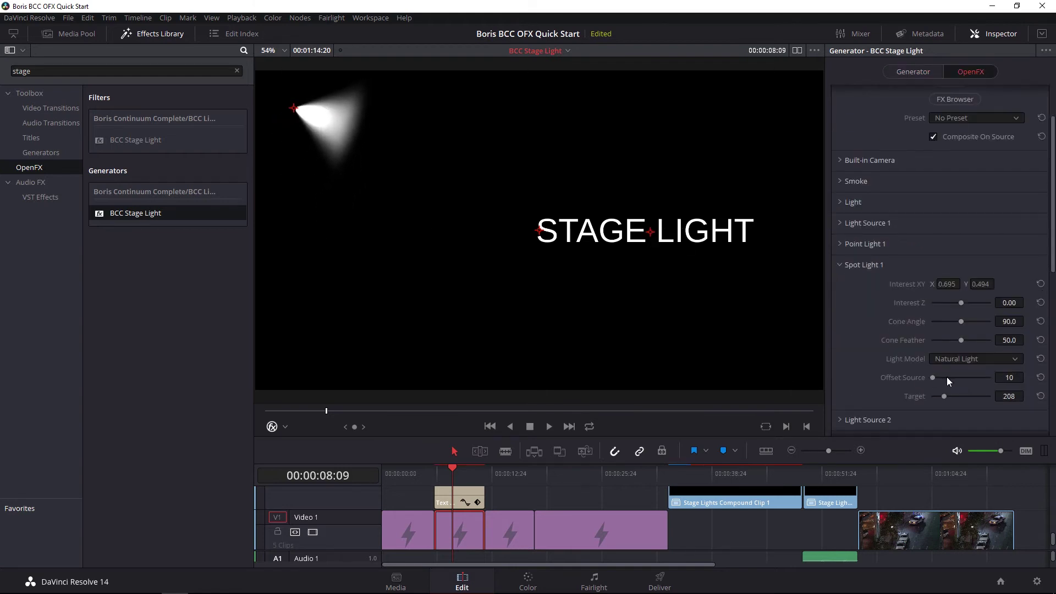
pyautogui.moveTo(944, 396); pyautogui.dragTo(990, 396)
pyautogui.moveTo(299, 199); pyautogui.dragTo(346, 234)
# Set the Stage Light's Master Intensity to 193.5 and collapse the light settings.
pyautogui.moveTo(956, 221); pyautogui.dragTo(955, 220)
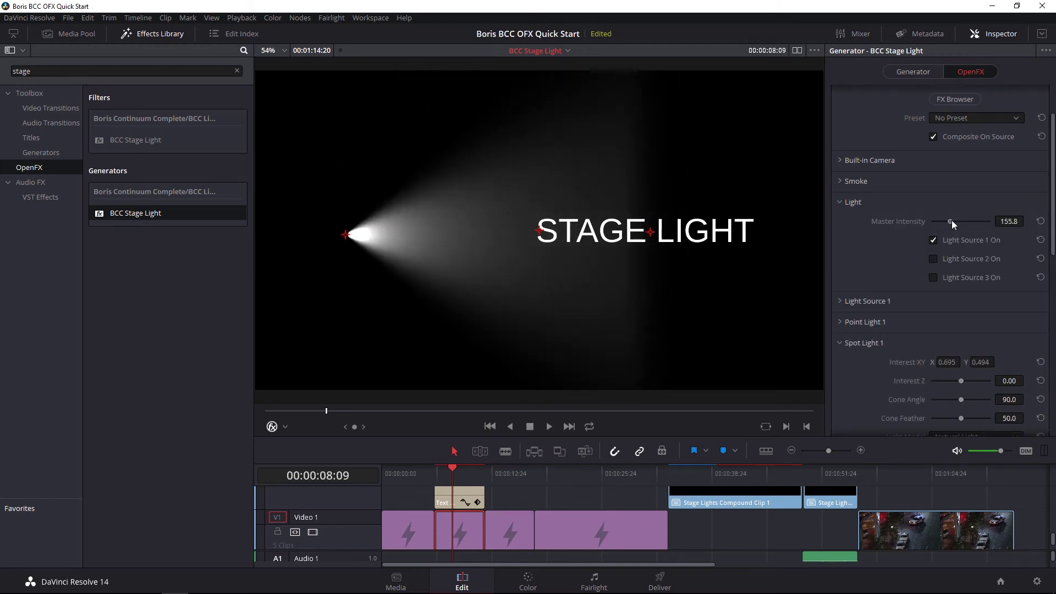
pyautogui.click(839, 202)
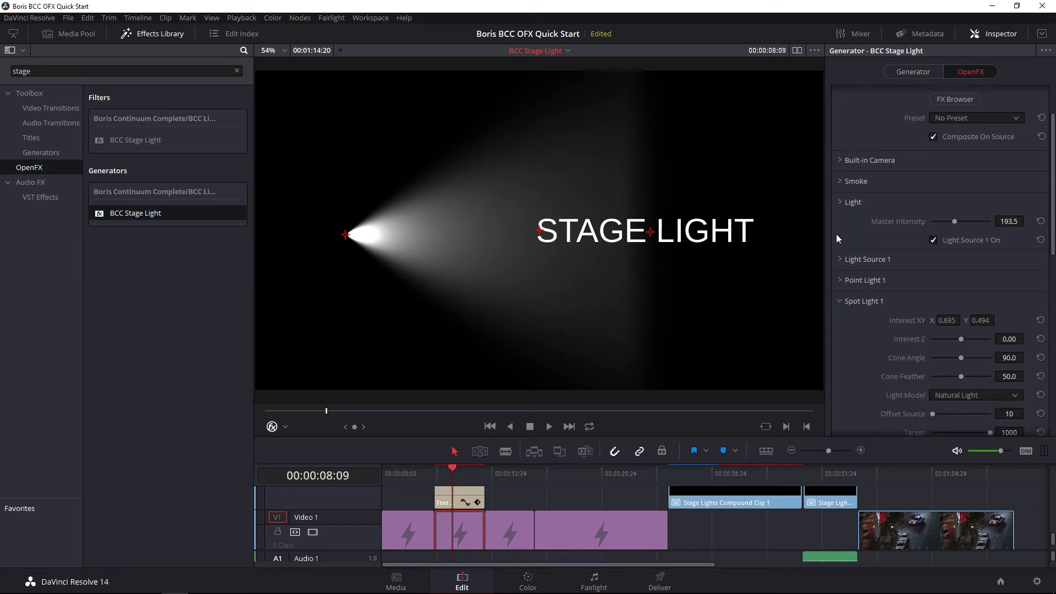
pyautogui.click(841, 264)
# Turn on Smoke with a Density of 27.4 and loop playback of the clip.
pyautogui.click(840, 181)
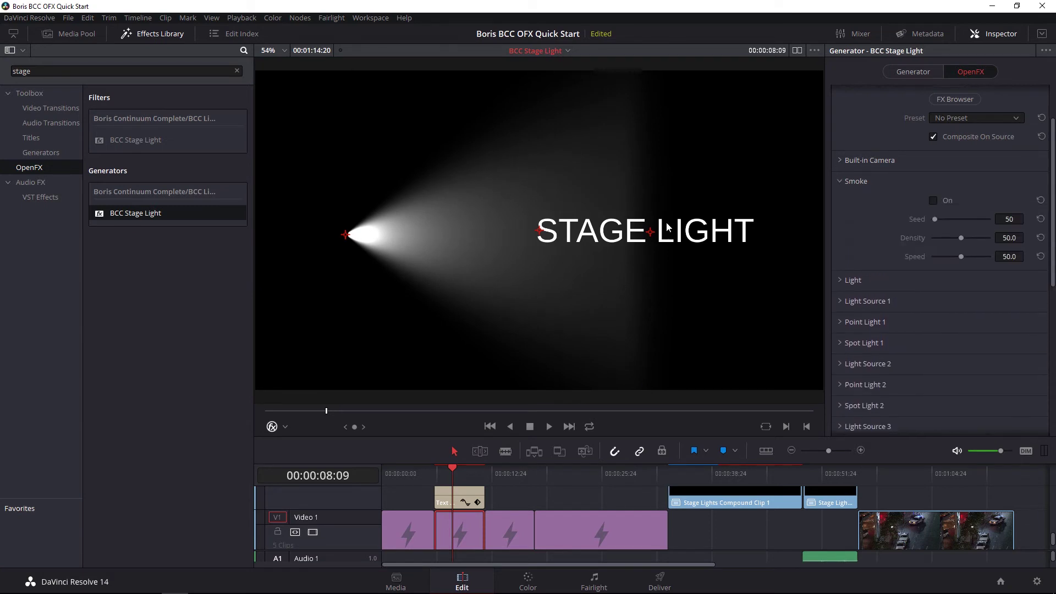
pyautogui.click(934, 200)
pyautogui.moveTo(961, 237); pyautogui.dragTo(948, 240)
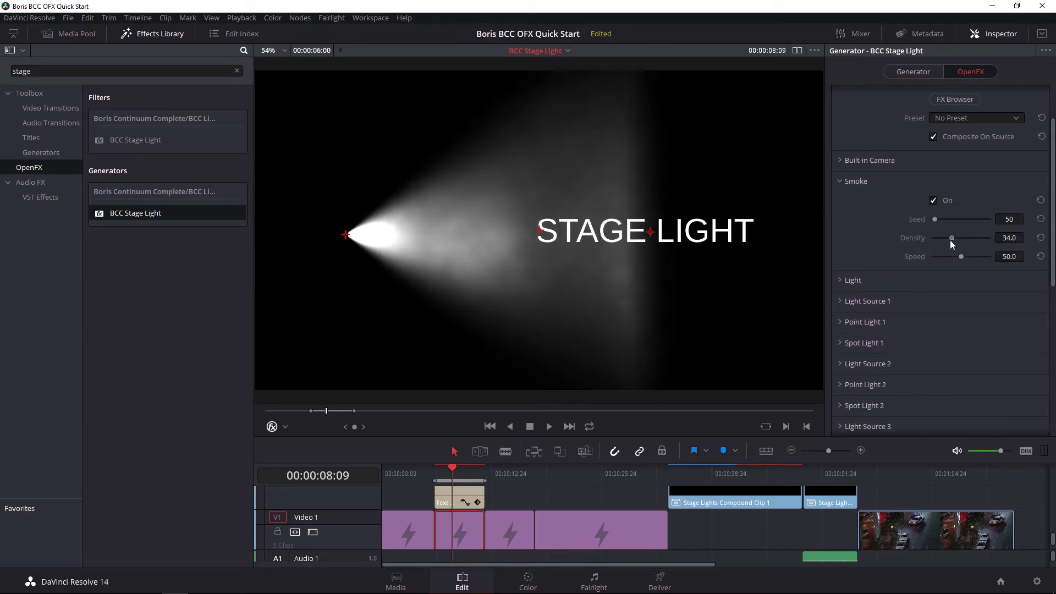
pyautogui.hotkey('alt', '/')
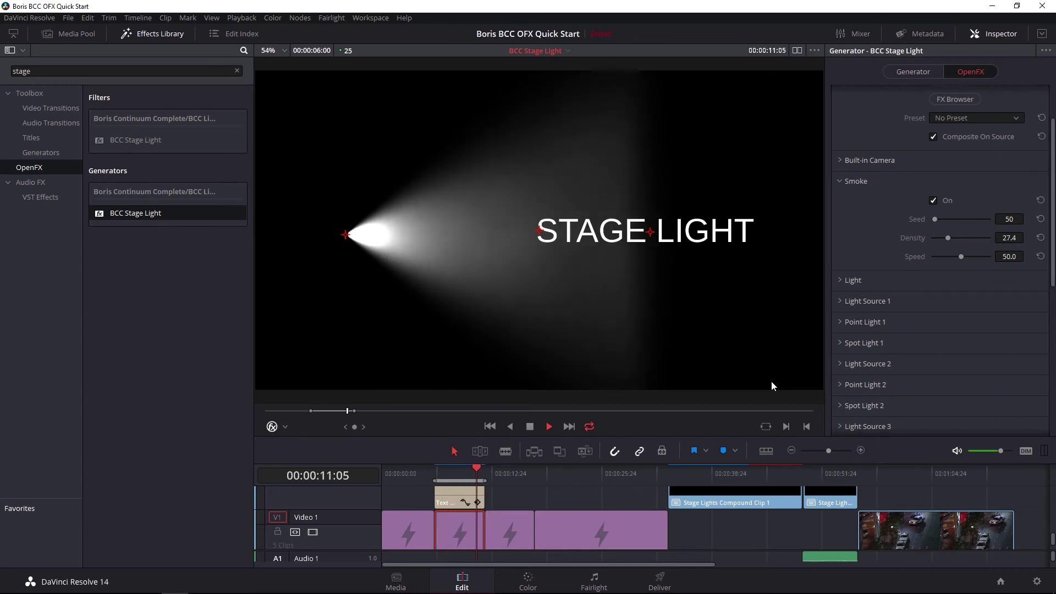
# Adjust Light Source 1's Position Z to shift the beam's source in depth.
pyautogui.click(868, 301)
pyautogui.moveTo(963, 396); pyautogui.dragTo(959, 394)
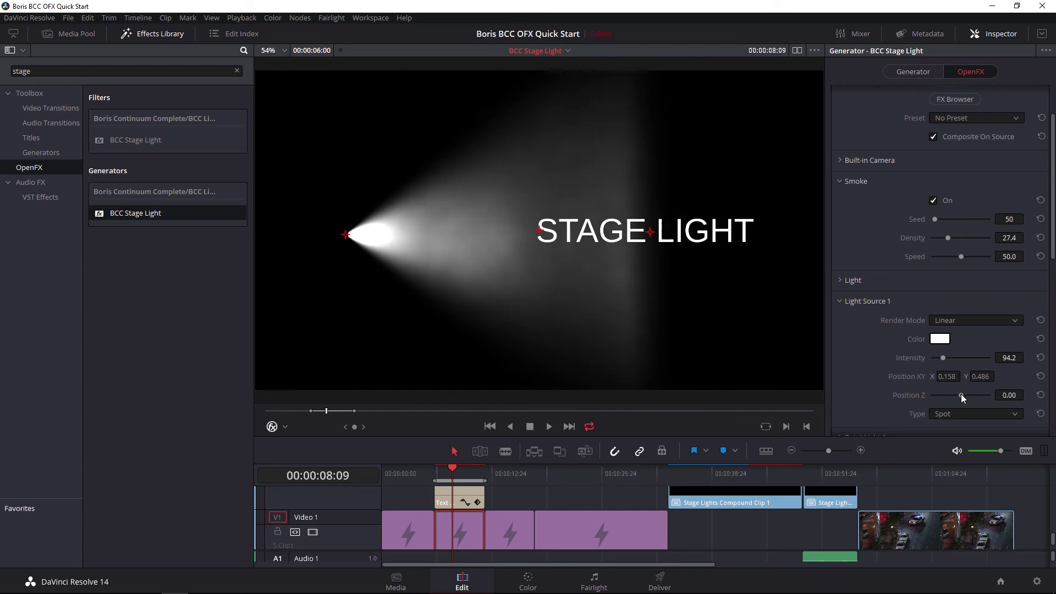
pyautogui.moveTo(962, 394); pyautogui.dragTo(963, 394)
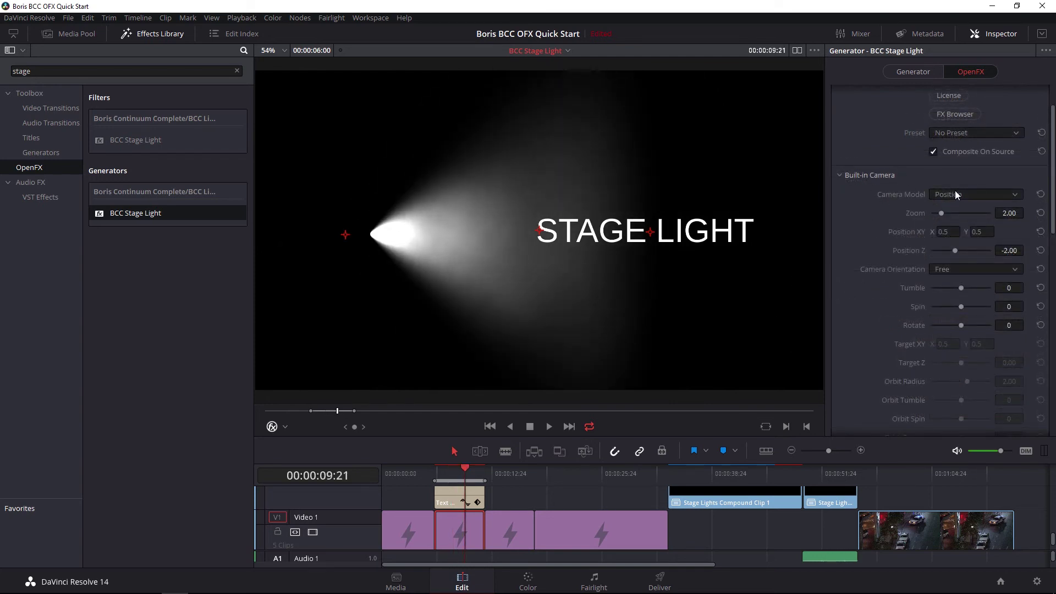
# Switch the built-in camera's model to Orbit and adjust its Orbit Spin.
pyautogui.click(955, 194)
pyautogui.click(957, 218)
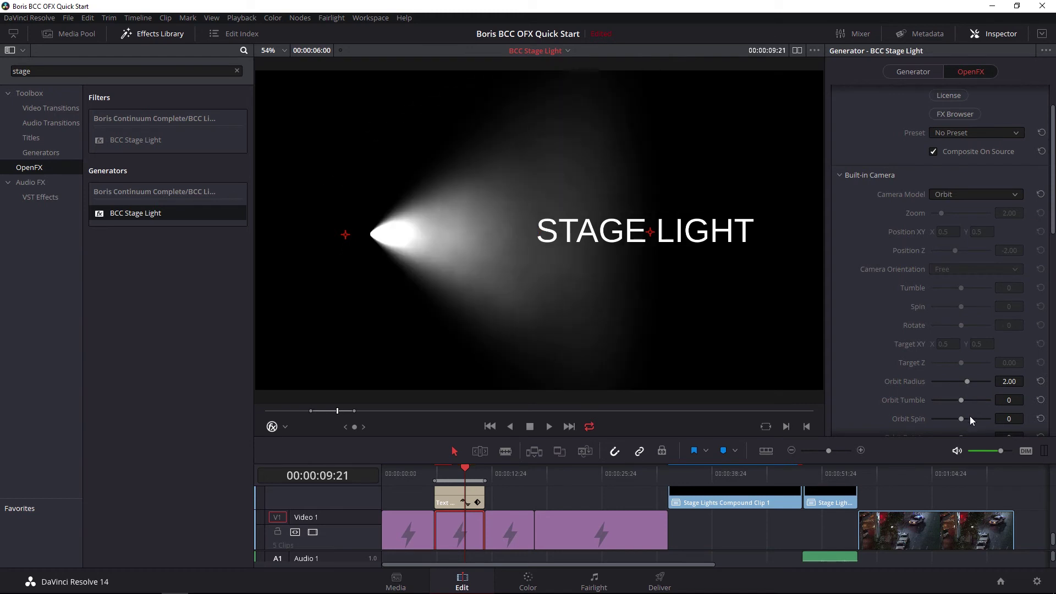
pyautogui.moveTo(963, 417); pyautogui.dragTo(962, 418)
pyautogui.click(856, 175)
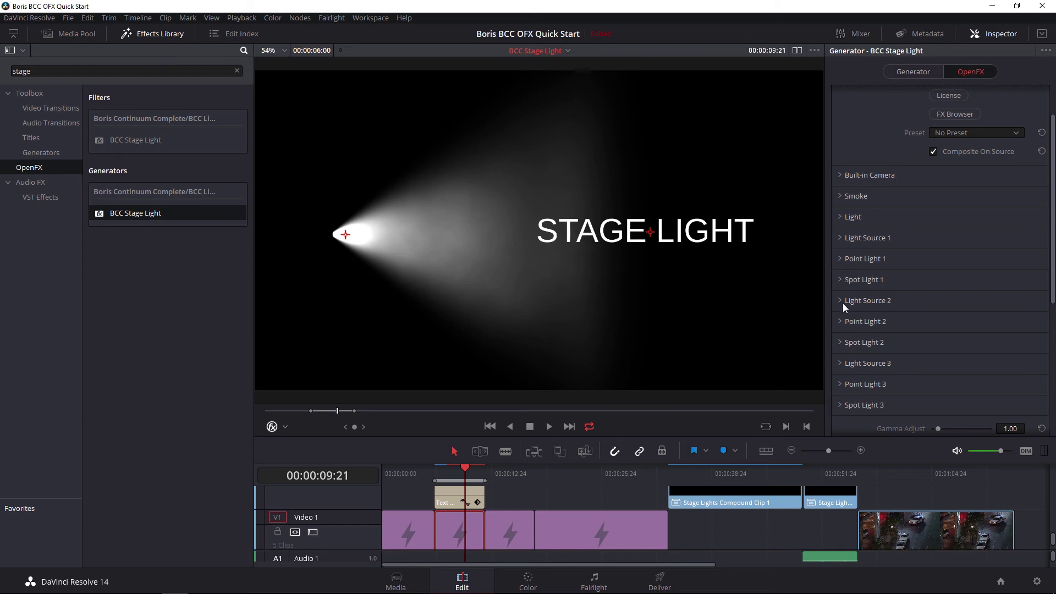
# Turn on Light Source 2 in the Light settings to add a second beam.
pyautogui.click(840, 217)
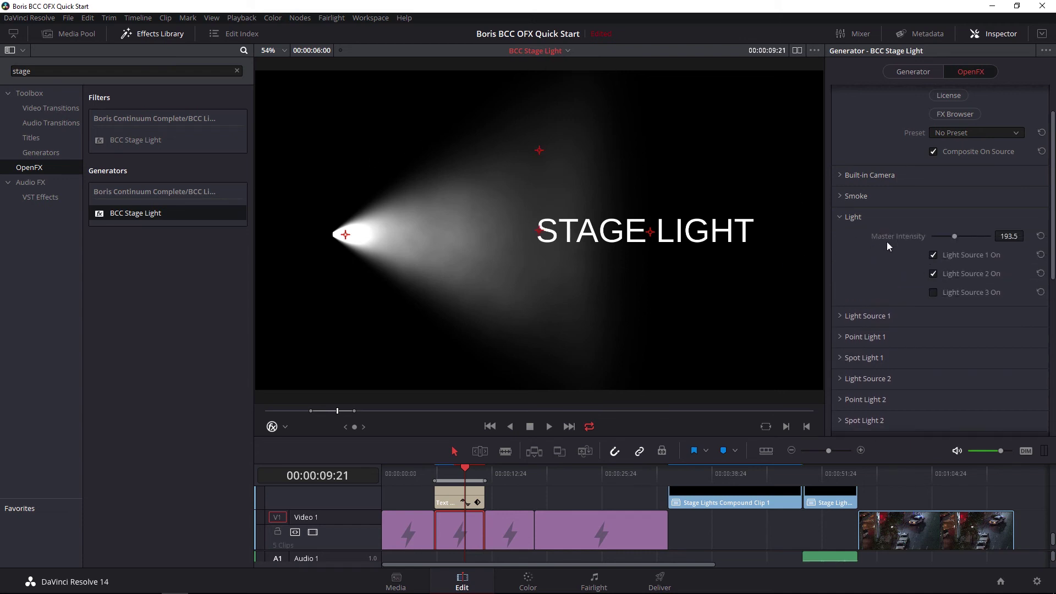
pyautogui.scroll(-1, 875, 308)
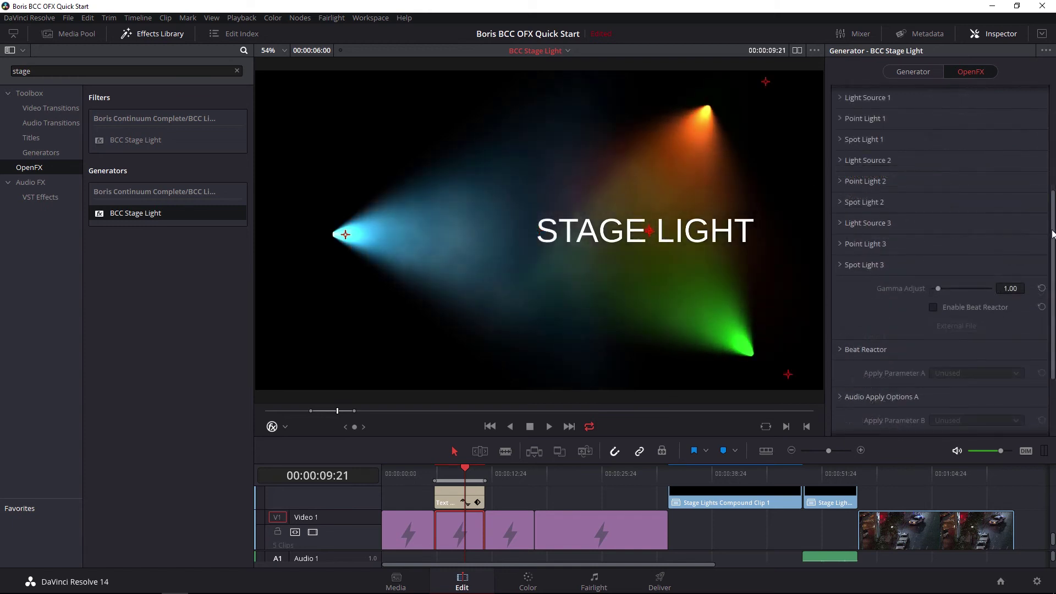
pyautogui.scroll(3, 1032, 138)
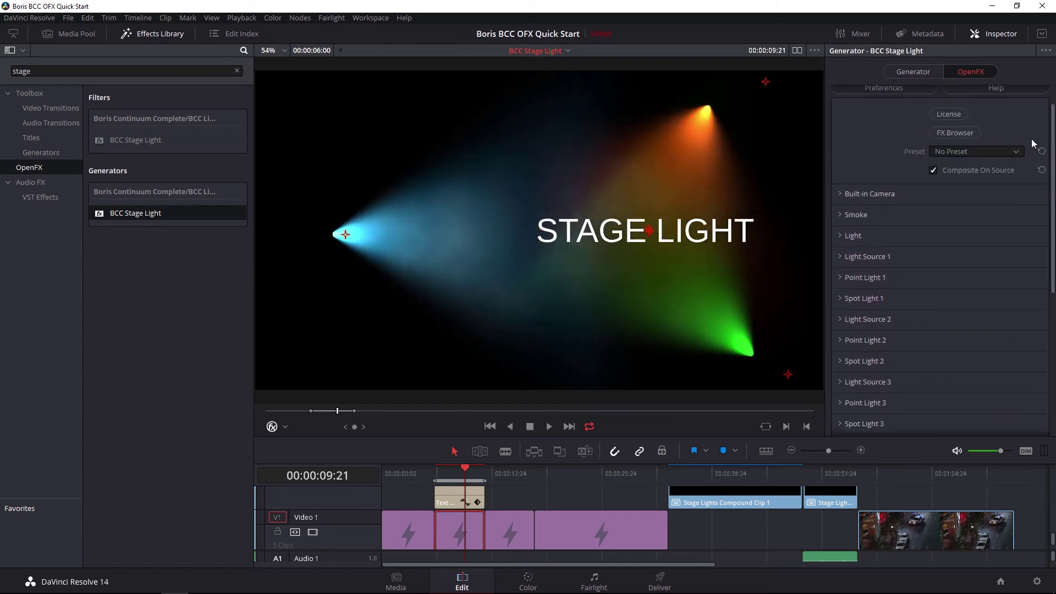
# Adjust the built-in camera's orbit to change the viewpoint on the coloured stage lights.
pyautogui.click(869, 194)
pyautogui.scroll(-2, 920, 283)
pyautogui.moveTo(1009, 343); pyautogui.dragTo(961, 343)
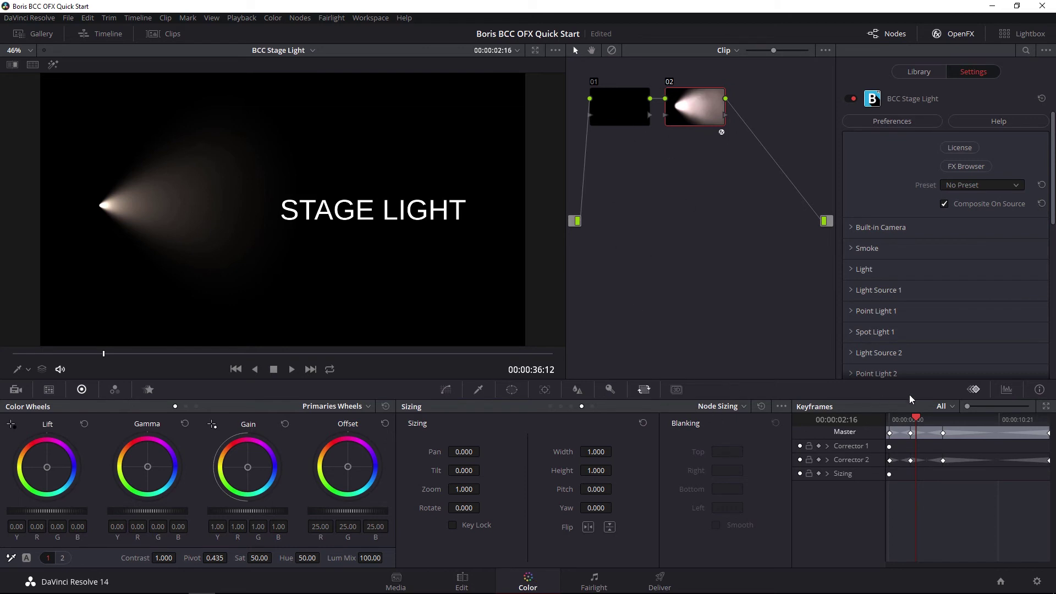
# Scrub through the keyframed Stage Light clip on the Color page to preview its animation.
pyautogui.moveTo(899, 420); pyautogui.dragTo(1027, 418)
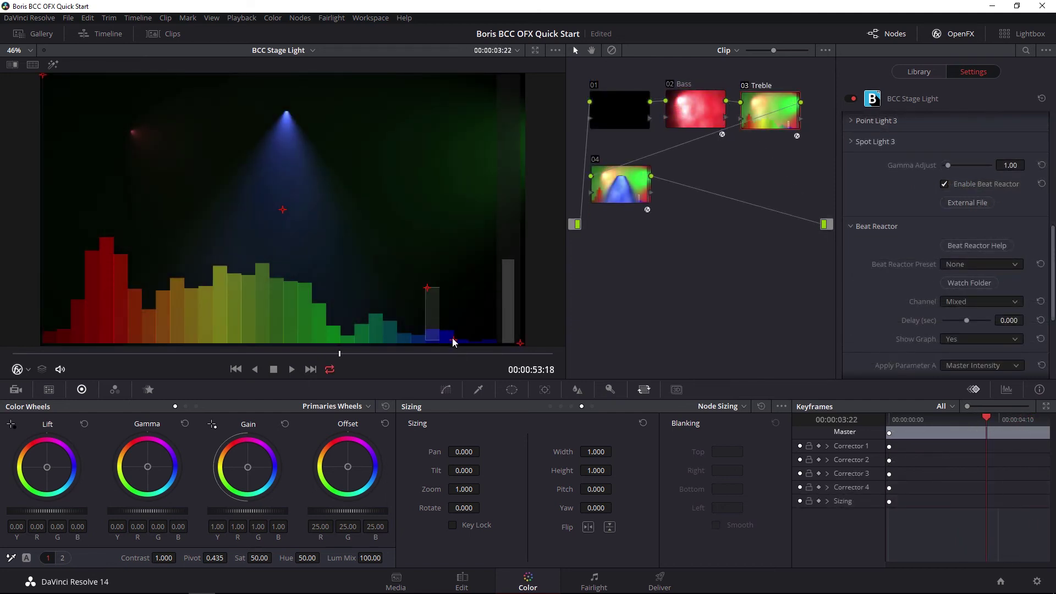
# Widen the Treble node's Beat Reactor range box, lower its upper edge slightly, and hide the on-screen controls.
pyautogui.moveTo(452, 339); pyautogui.dragTo(465, 339)
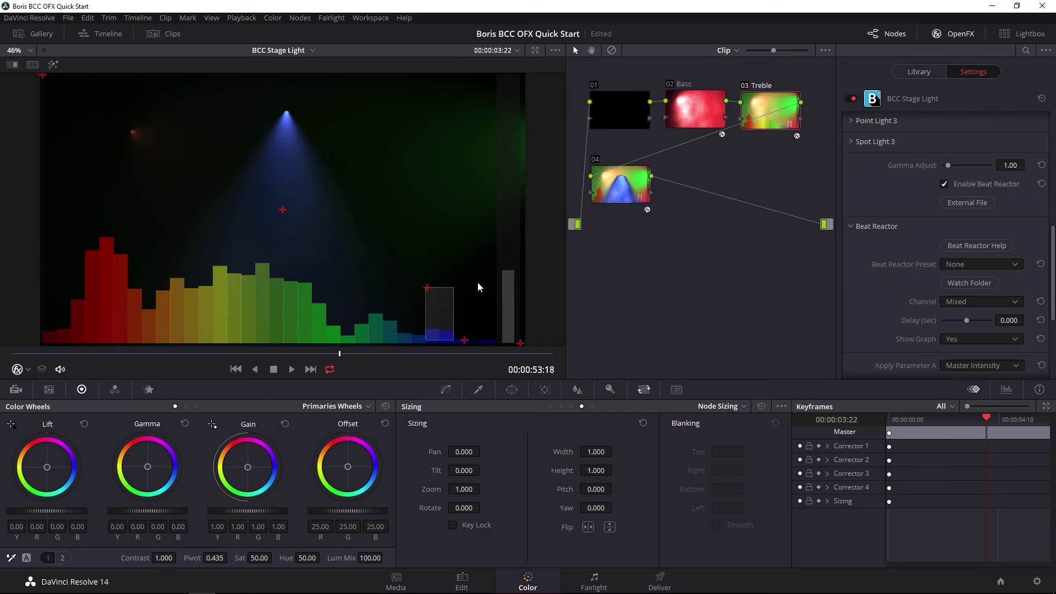
pyautogui.moveTo(427, 287); pyautogui.dragTo(427, 293)
pyautogui.click(17, 370)
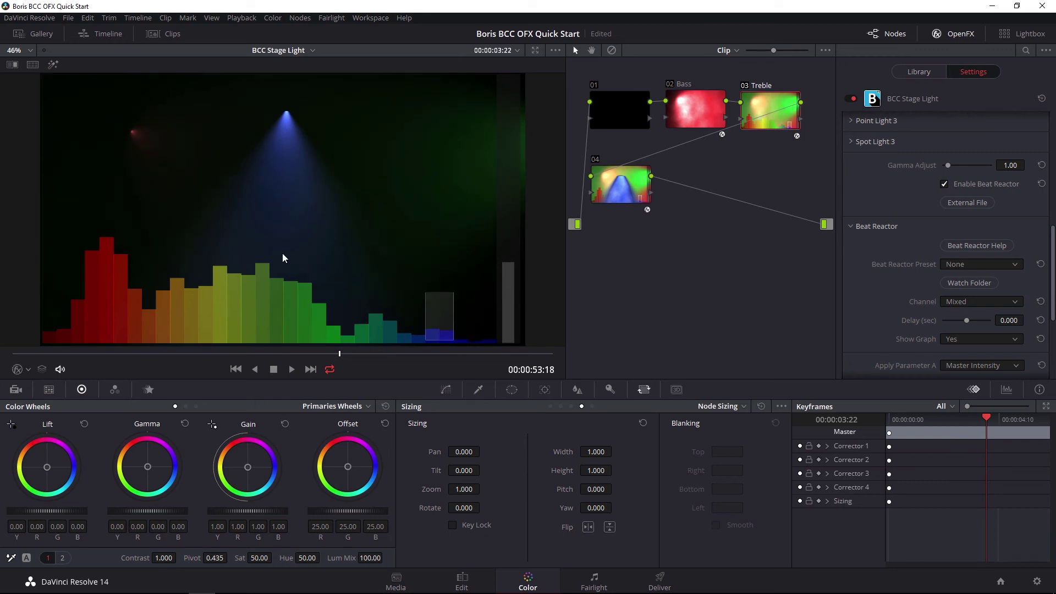
# Play and scrub through the clip to preview the Beat Reactor driving the stage lights.
pyautogui.click(292, 369)
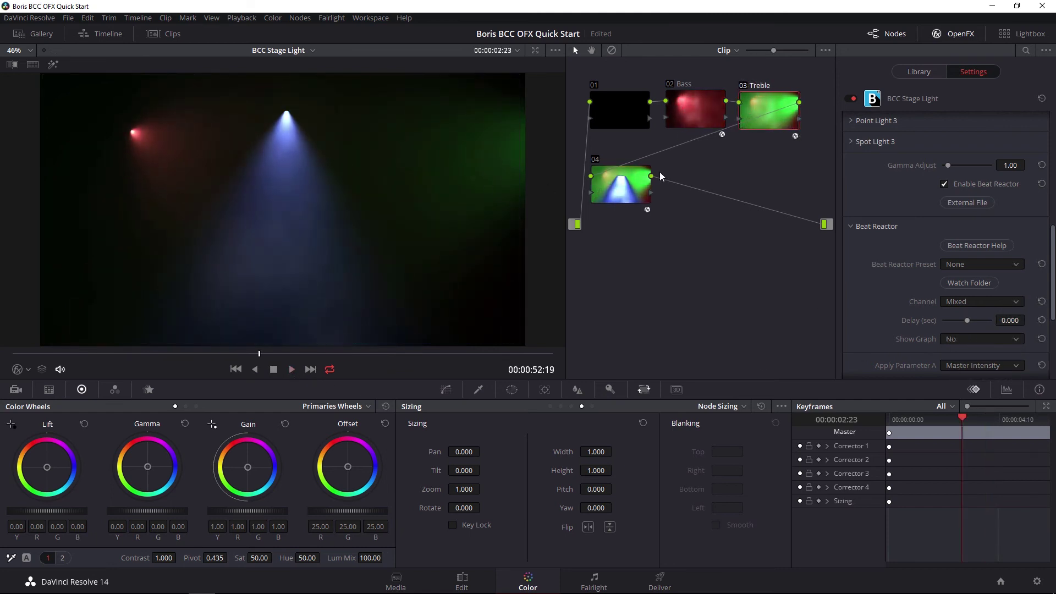
pyautogui.moveTo(240, 354); pyautogui.dragTo(454, 373)
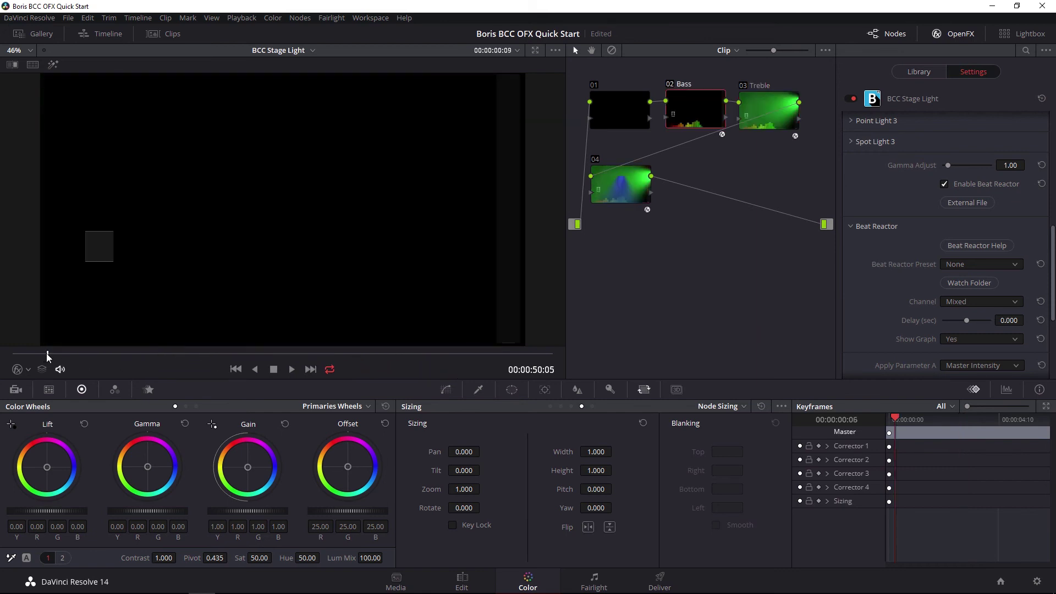
pyautogui.moveTo(47, 353); pyautogui.dragTo(263, 356)
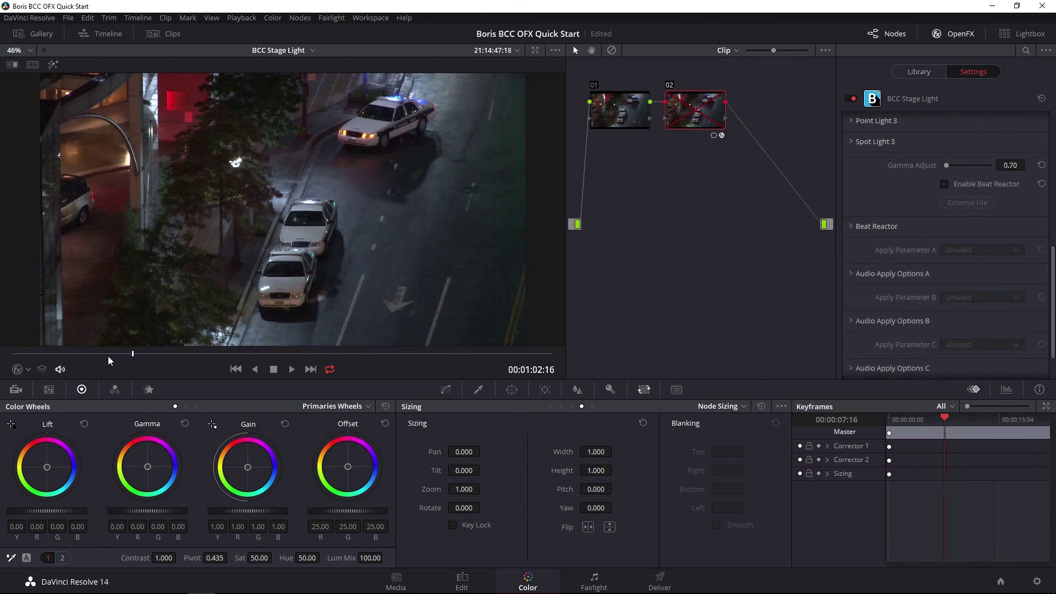
# Near the start of the police car clip, enable node 02's Stage Light and show its power window.
pyautogui.click(19, 355)
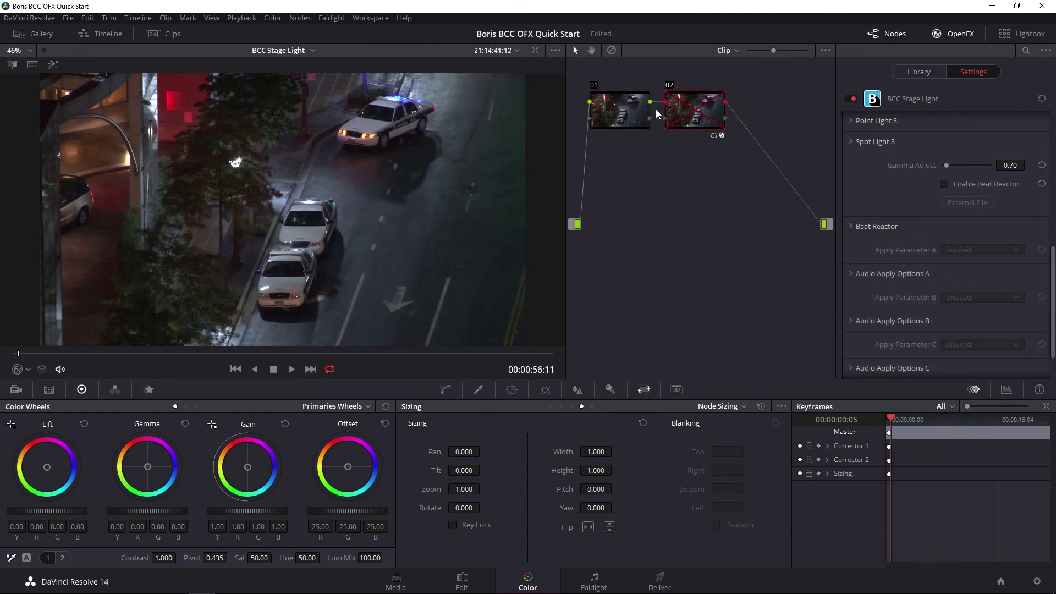
pyautogui.click(672, 86)
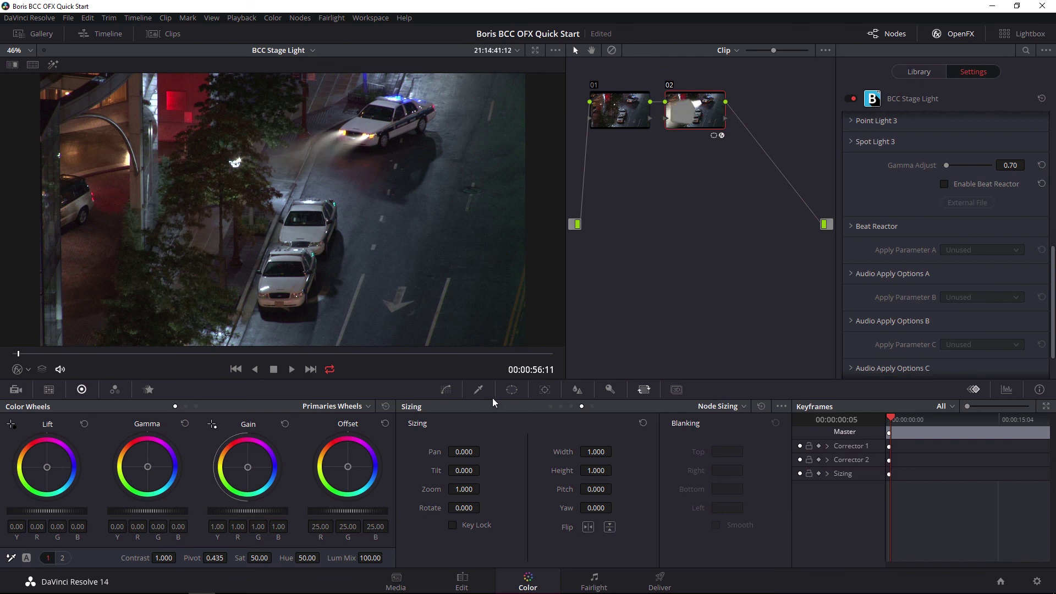
pyautogui.click(511, 389)
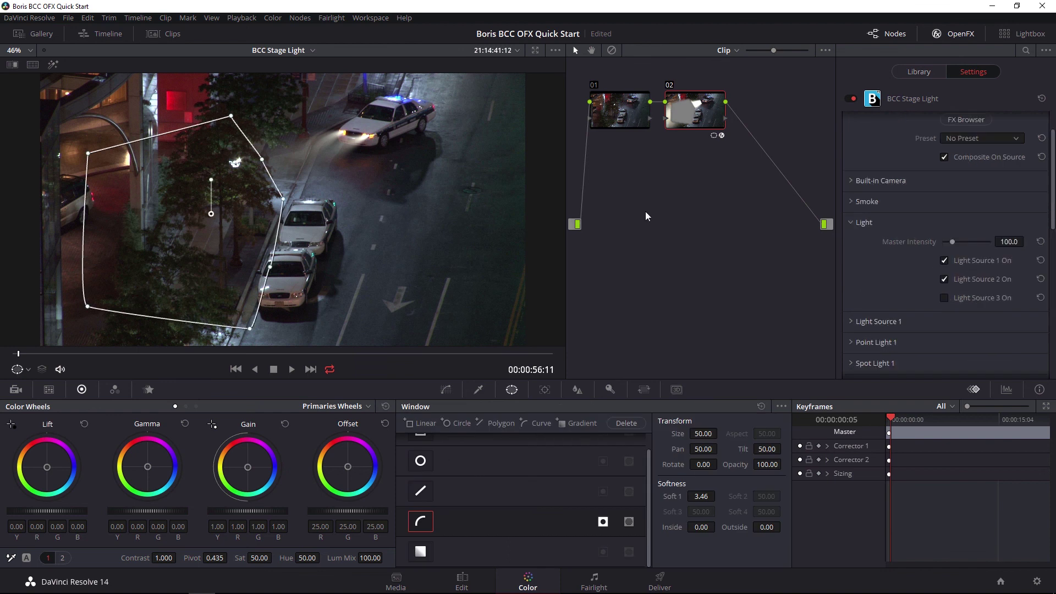